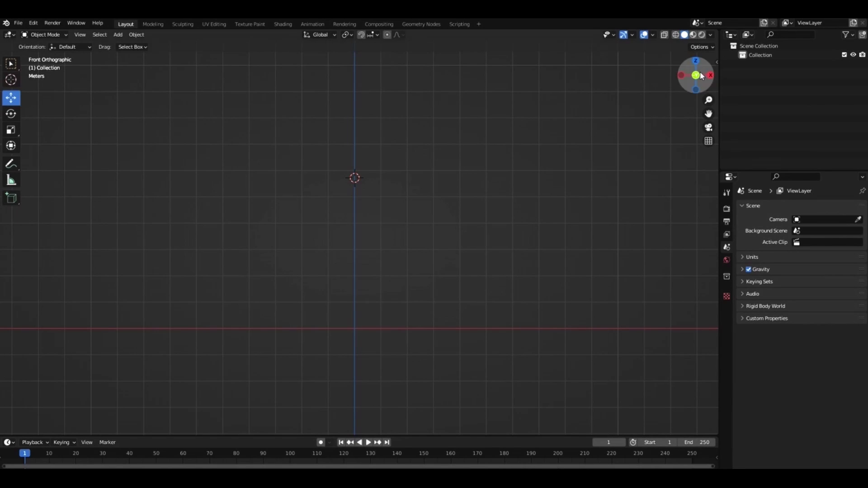
Add a cube, scale it by 2 along Z and lower it until its base rests on the ground line
key("shift+a")
left_click(546, 165)
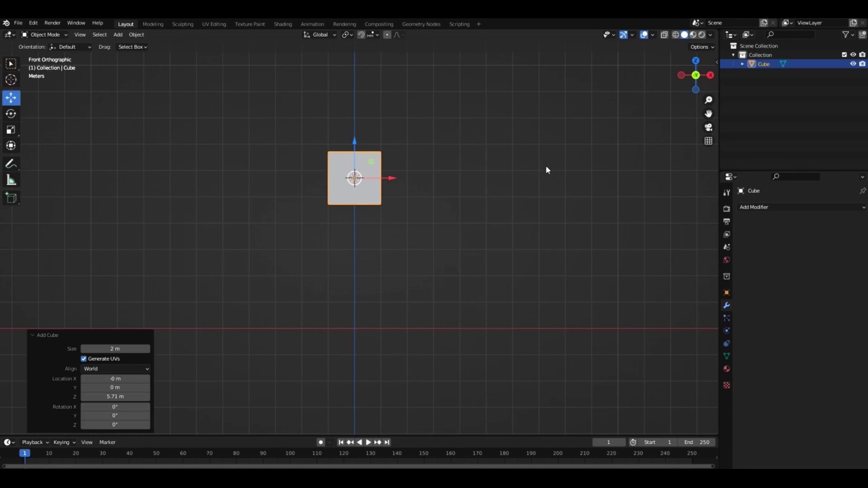
key("s")
key("z")
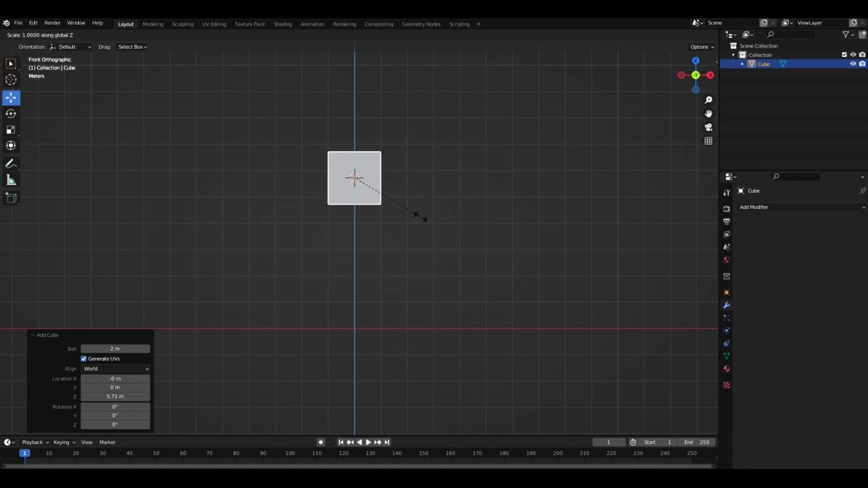
key("2")
key("Return")
left_click_drag(355, 152, 354, 249)
Enter Edit Mode and add two evenly spaced vertical loop cuts that divide the block's front into three strips
key("Tab")
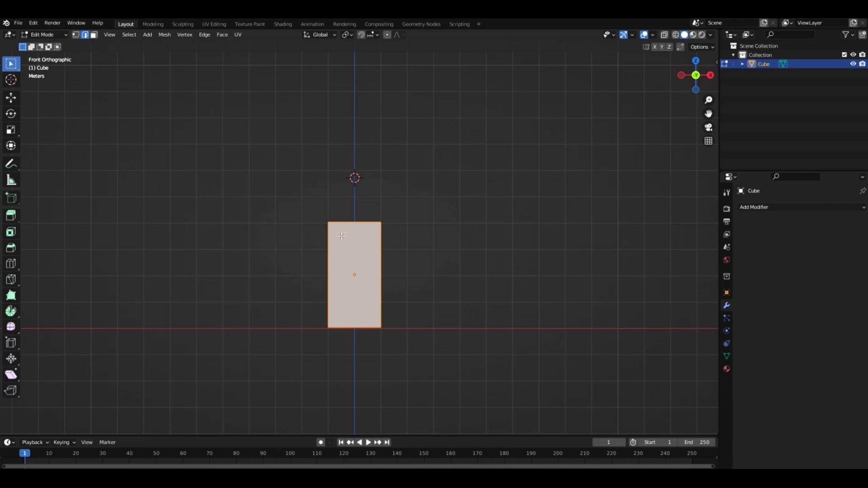
middle_click_drag(344, 229, 330, 257)
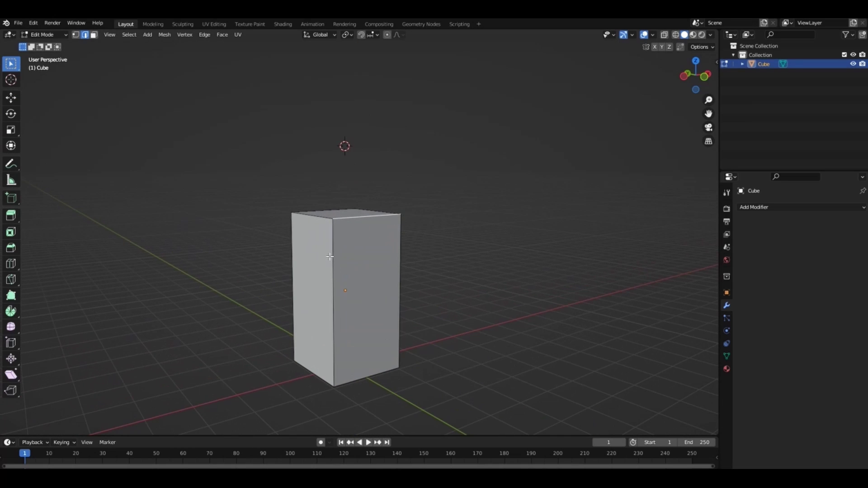
scroll(355, 229, "up", 1)
left_click(355, 230)
right_click(372, 230)
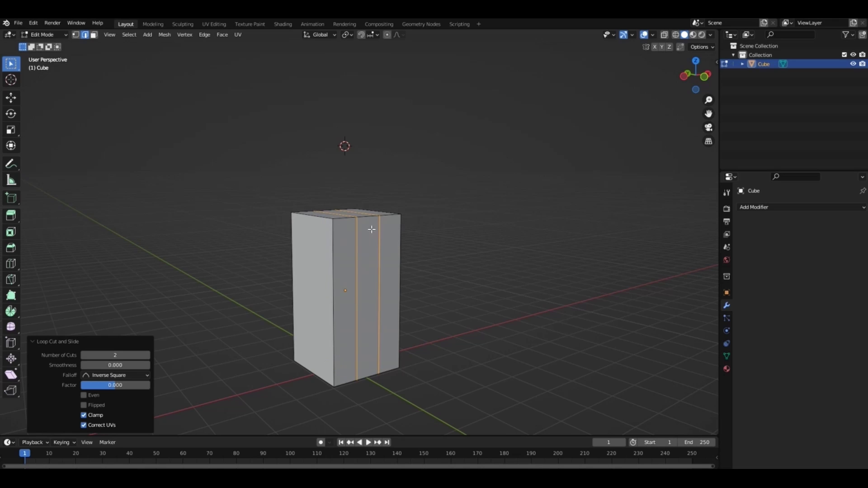
mouse_move(117, 355)
left_mouse_down()
mouse_move(154, 355)
mouse_move(118, 355)
left_mouse_up()
left_click(147, 355)
Extrude the block's two outer top faces upward into two parallel prongs, leaving the middle strip as a slot
left_click_drag(697, 77, 646, 77)
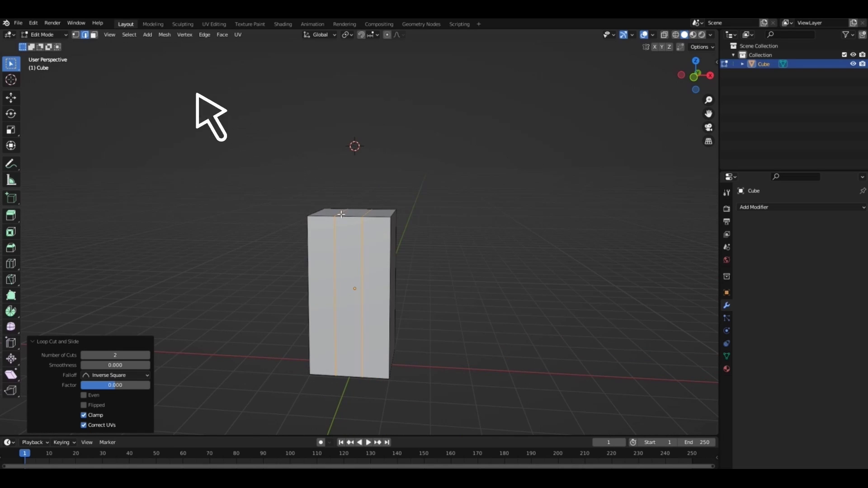
key("3")
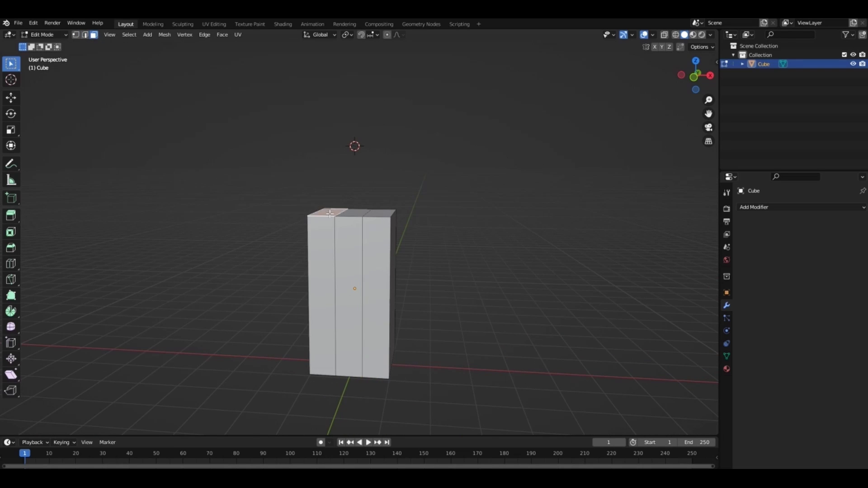
key("KP_1")
left_click_drag(708, 114, 720, 160)
key("e")
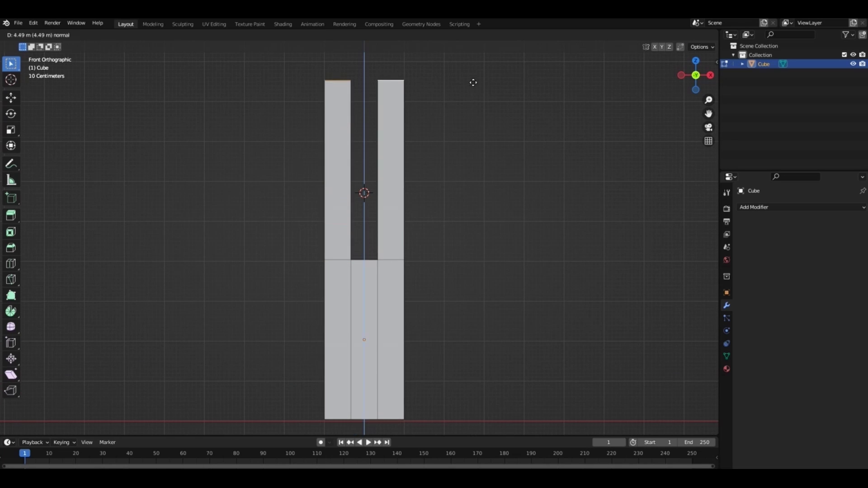
left_click(475, 47)
Raise the top faces of both prongs about 5.9 m along Z, plus a small further lift
left_click_drag(709, 100, 712, 150)
key("g")
key("z")
left_click(520, 54)
left_click_drag(709, 100, 710, 127)
key("g")
key("z")
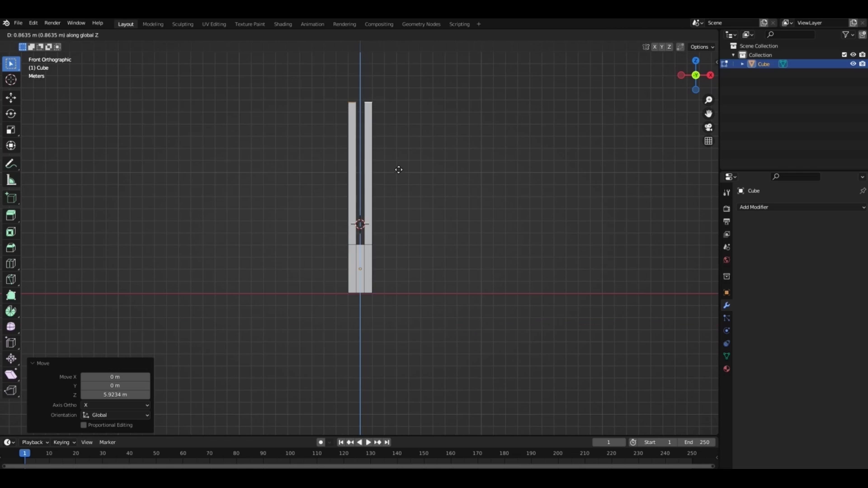
left_click(398, 170)
With X-ray on, duplicate the prong on the +X side, place the copy about 4 m along X and separate it into its own object
scroll(400, 167, "up", 2)
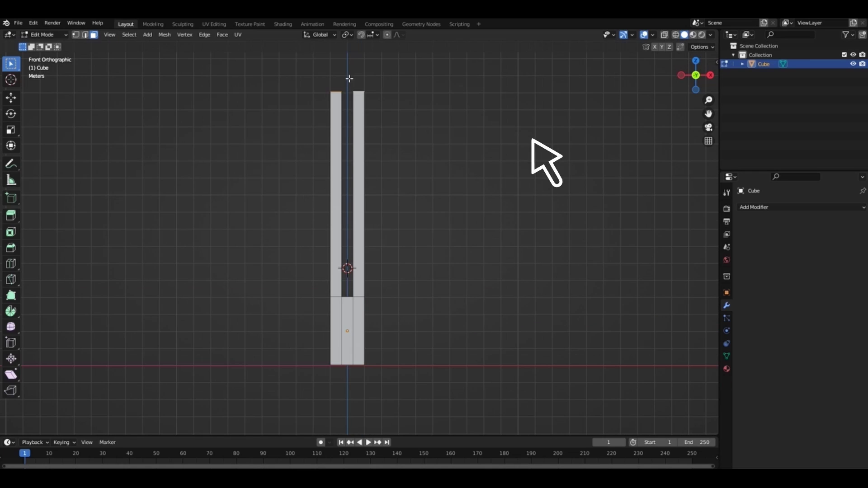
left_click(664, 36)
left_click_drag(350, 80, 418, 297)
key("shift+d")
left_click(473, 232)
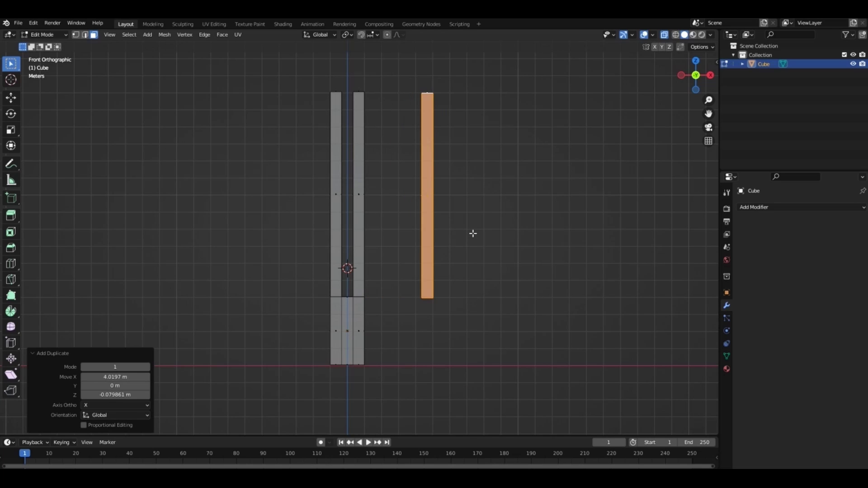
right_click(473, 232)
mouse_move(473, 233)
left_click(516, 233)
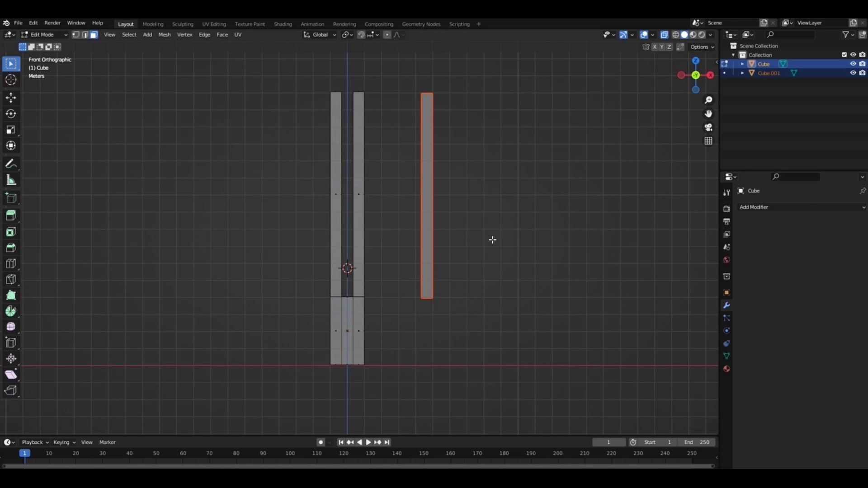
Return to Object Mode and apply Geometry to Origin on the separated bar to centre it in the slot
key("Tab")
key("alt+a")
left_click(423, 255)
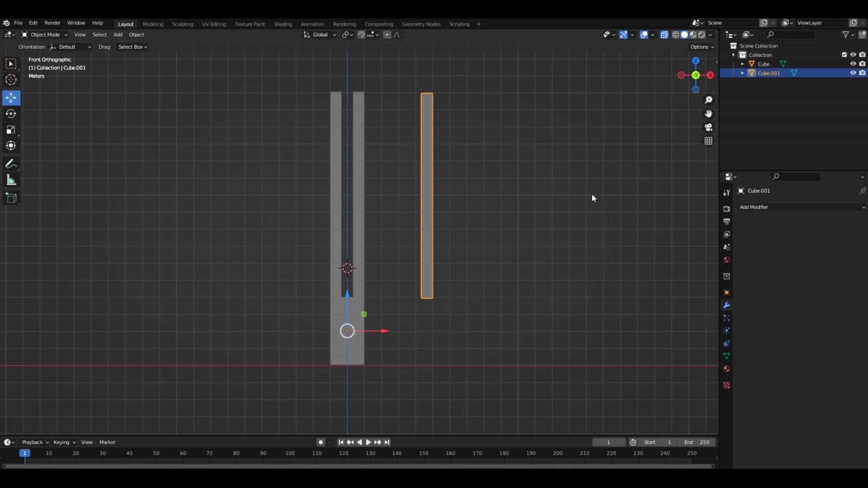
left_click_drag(709, 114, 710, 126)
right_click(492, 236)
mouse_move(493, 238)
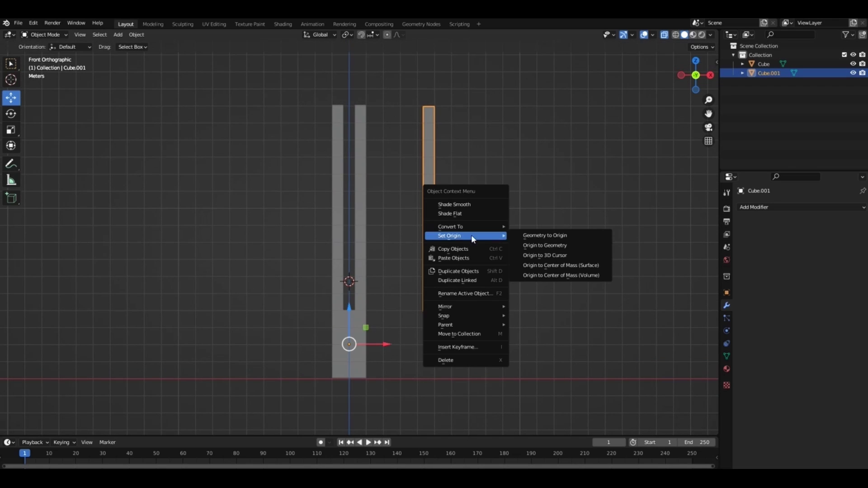
left_click(557, 236)
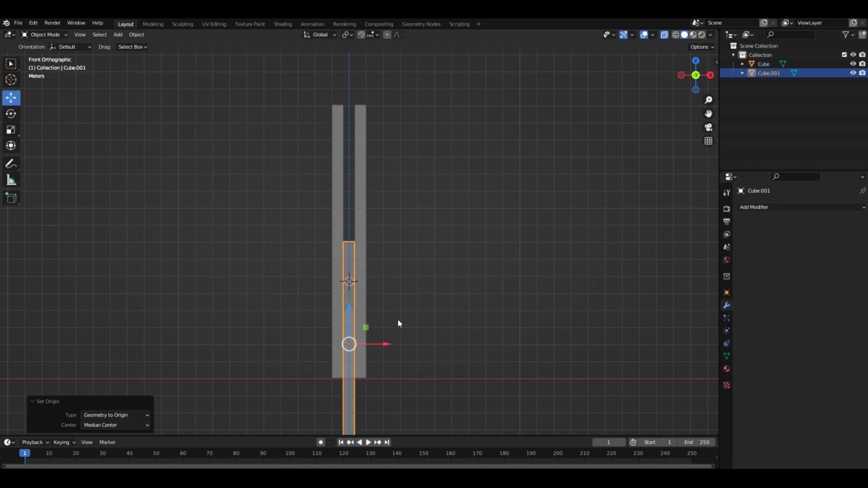
Raise the bar along Z so its lower part sits in the upper slot, and turn off X-ray
left_click_drag(350, 313, 351, 43)
left_click_drag(708, 114, 679, 66)
key("alt+z")
left_click_drag(357, 164, 358, 159)
Lengthen the bar along Z by a factor of about 1.4 and reposition it so its lower end overlaps the prongs
key("s")
key("z")
left_click(436, 193)
key("g")
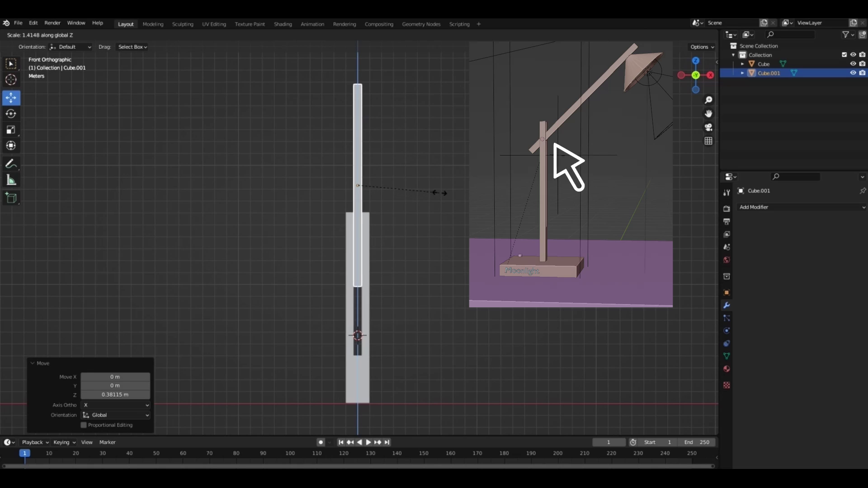
left_click_drag(357, 127, 357, 138)
left_click(407, 162)
Select both the pronged post and the bar and make them thinner along Y in side view
left_click_drag(709, 100, 710, 181)
left_click_drag(686, 82, 720, 89)
left_click_drag(294, 182, 452, 244)
key("KP_3")
key("s")
key("y")
left_click(395, 251)
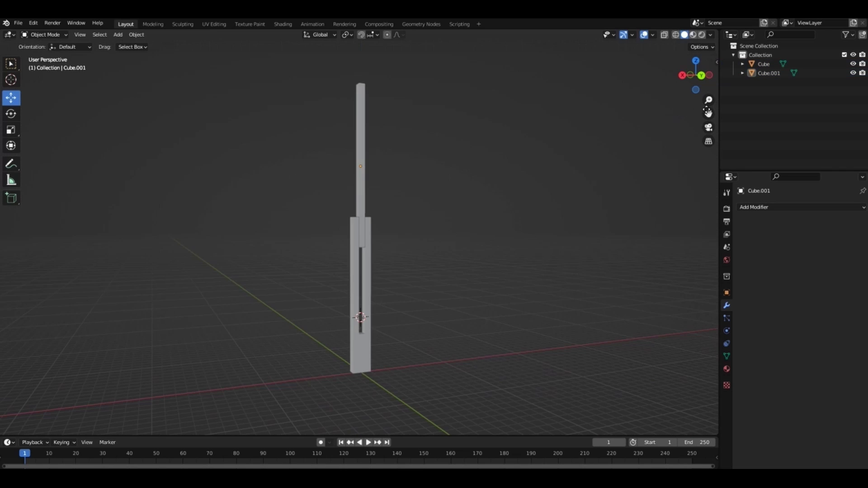
Set the viewport's solid shading colour to Random and enable Cavity
left_click_drag(708, 111, 703, 137)
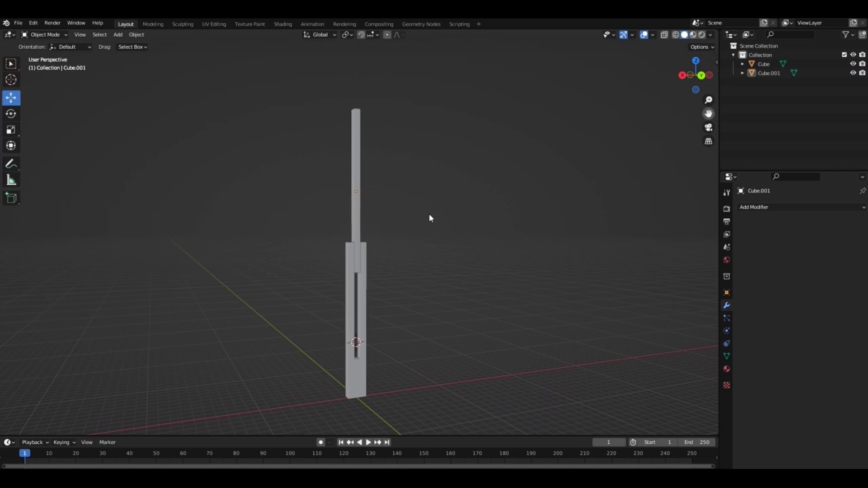
left_click(710, 35)
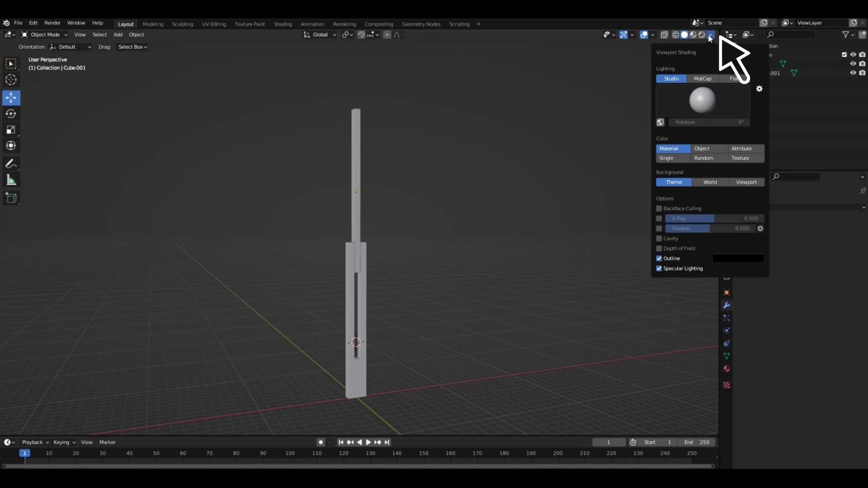
left_click(706, 158)
left_click(659, 238)
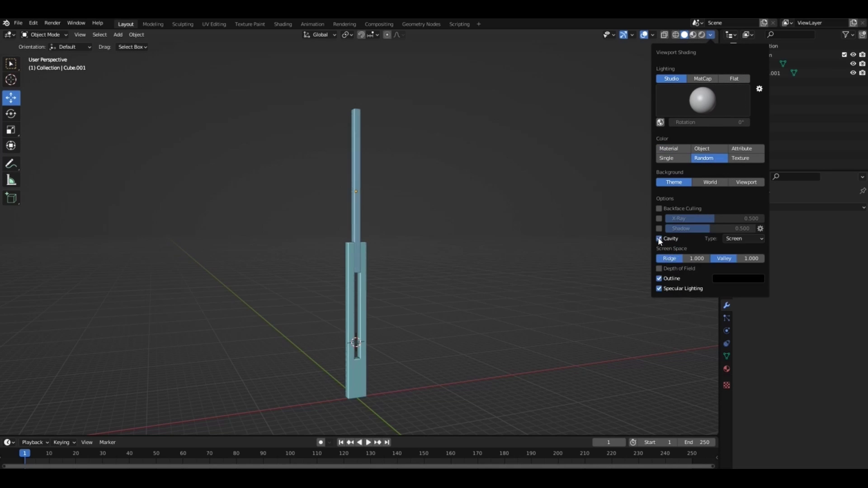
Add a new cube and lower it about 4.9 m along Z to the foot of the post
left_click_drag(695, 74, 682, 107)
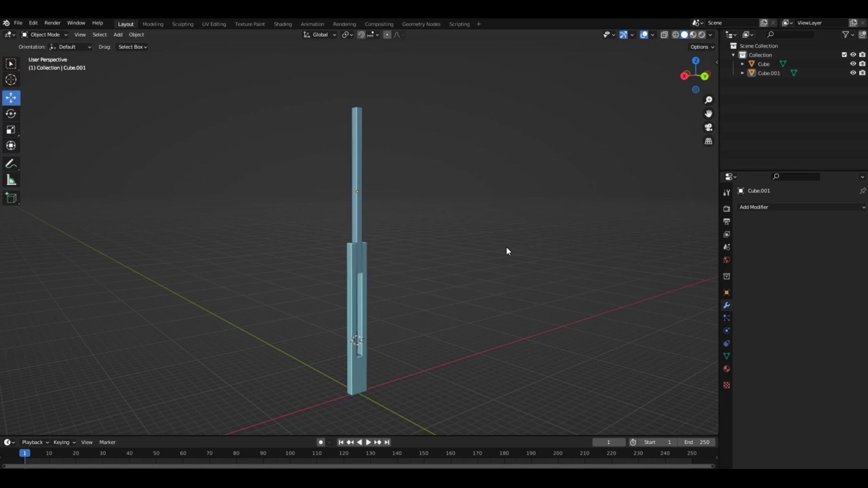
key("shift+a")
mouse_move(506, 246)
left_click(542, 256)
key("g")
key("z")
left_click(420, 343)
Place the new cube just below the post and scale it about 6.1 times in X and Y only to form a base
key("KP_1")
key("s")
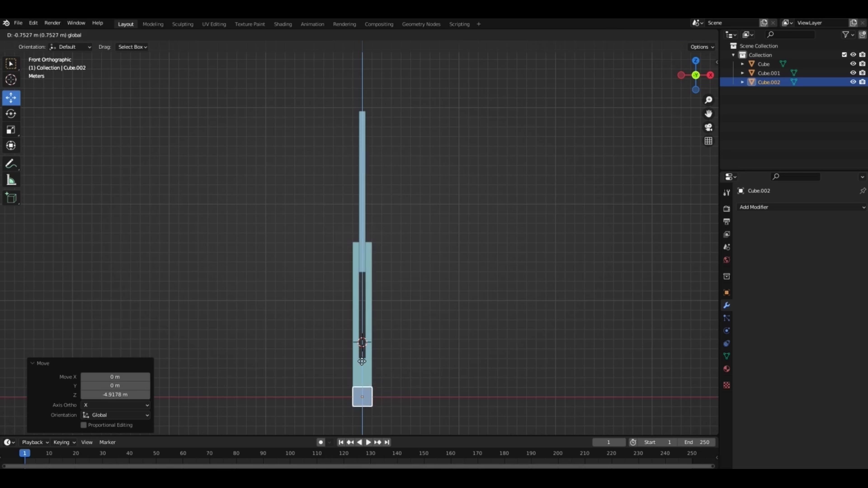
key("shift+z")
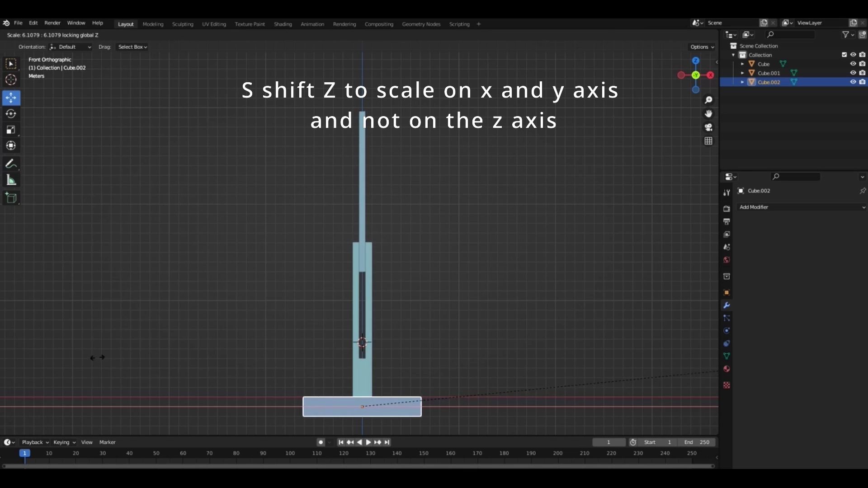
left_click(94, 357)
left_click_drag(696, 76, 646, 85)
left_click(653, 157)
Select the base, post and bar together and stretch them taller along Z
left_click_drag(709, 114, 719, 156)
scroll(712, 104, "down", 2)
left_click_drag(285, 118, 443, 360)
key("s")
key("z")
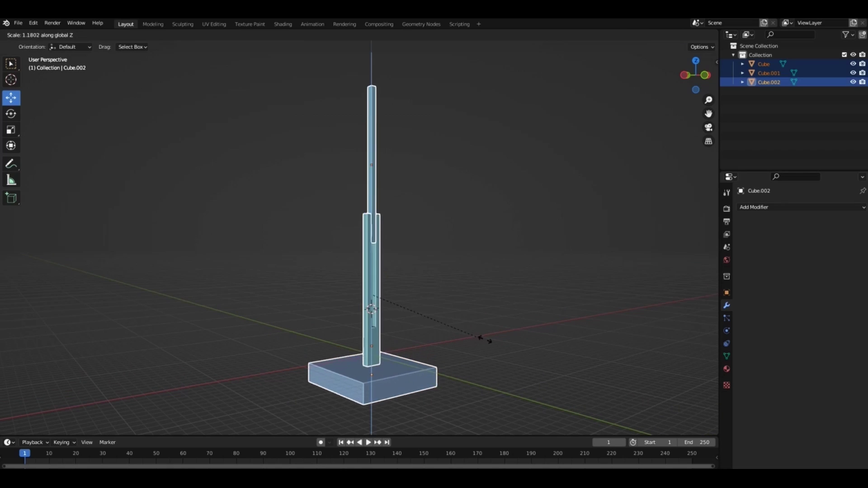
left_click(495, 330)
Flatten the base by a factor of 0.624 along Z and raise it 3 m so its top meets the ground line
left_click(421, 383)
key("s")
key("z")
left_click(460, 358)
key("KP_1")
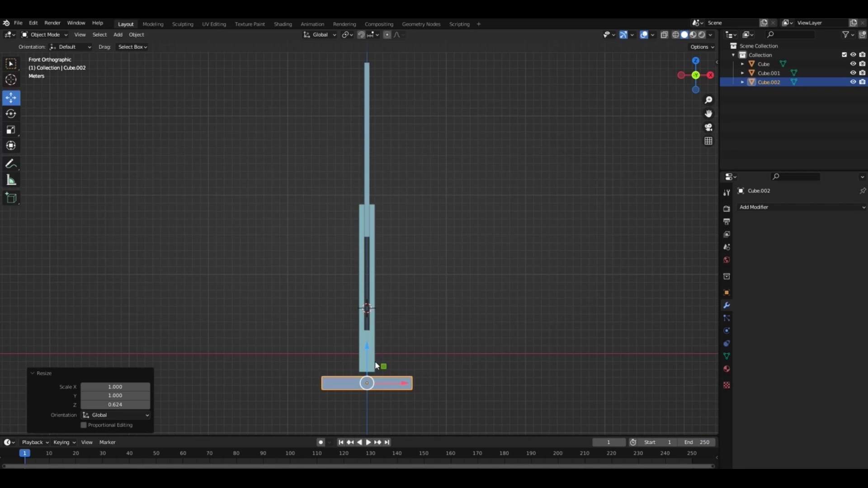
key("g")
key("z")
left_click_drag(374, 325, 372, 323)
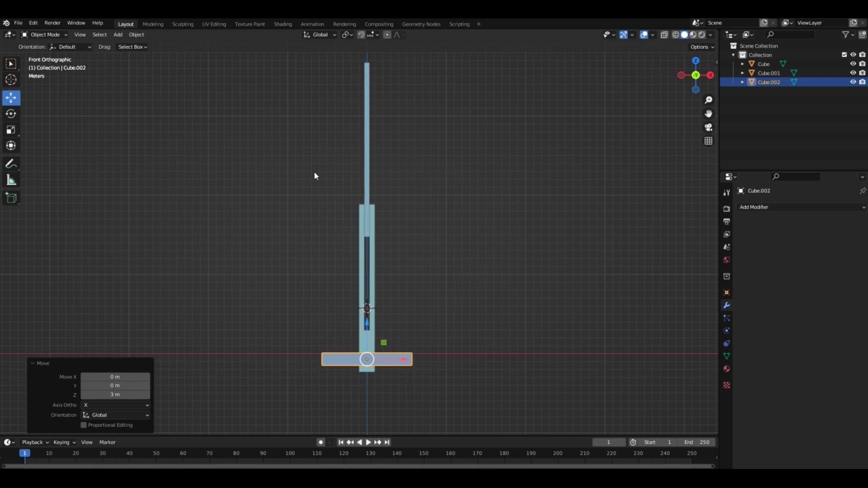
Invert the selection and raise the post and bar until the post stands on top of the base
key("ctrl+i")
left_click_drag(368, 234, 369, 214)
left_click(553, 183)
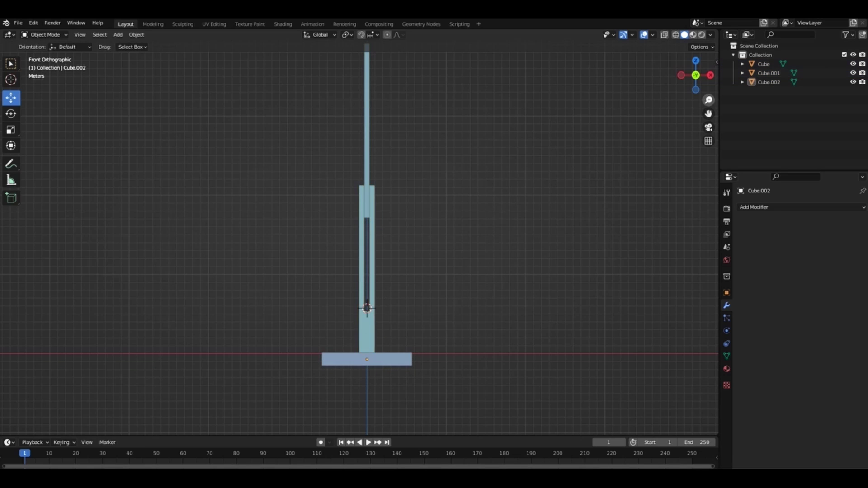
Lower the upper bar about 0.57 m along Z into the slot and fine-tune its height in front view
left_click_drag(688, 78, 691, 79)
left_click_drag(709, 117, 728, 128)
left_click_drag(708, 101, 708, 90)
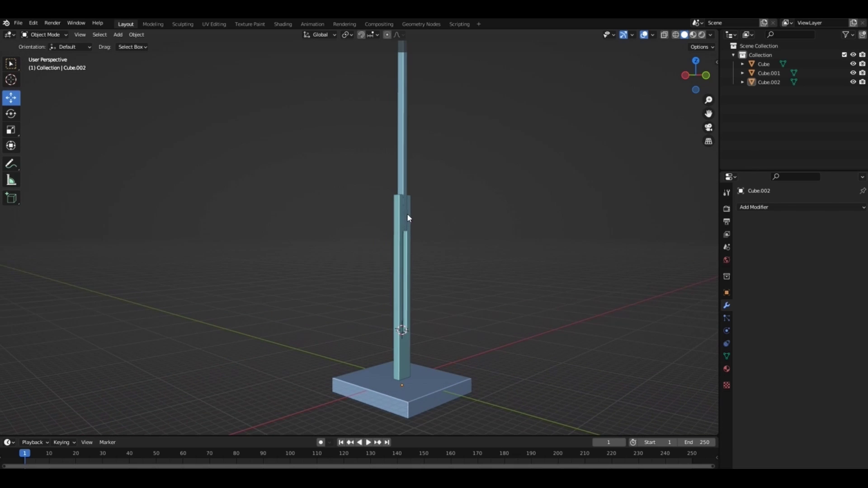
left_click(407, 147)
left_click_drag(406, 107, 406, 129)
left_click_drag(696, 73, 692, 76)
key("KP_1")
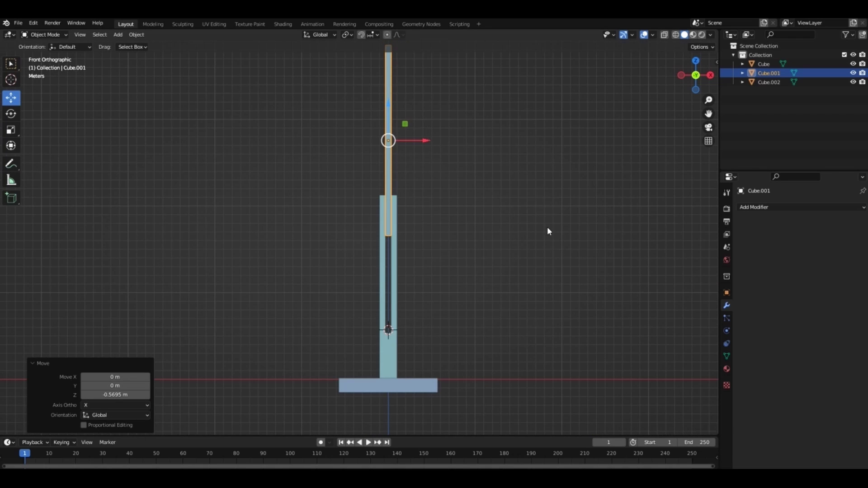
left_click_drag(388, 120, 388, 119)
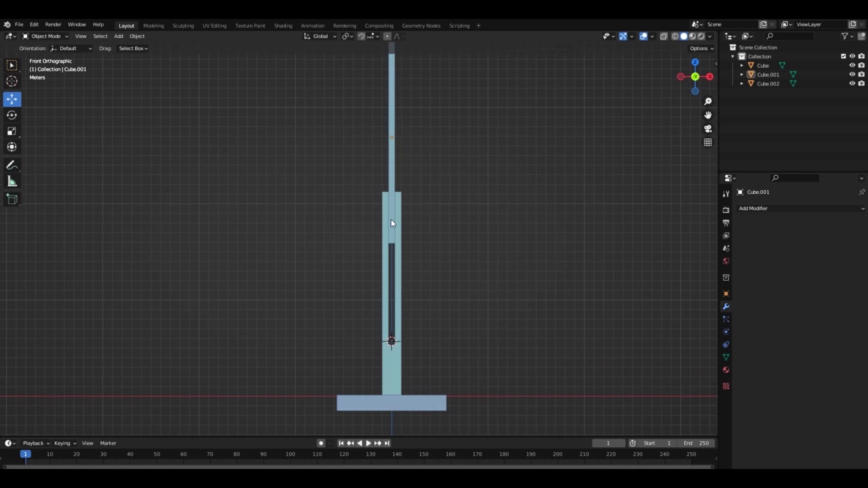
Lower the upper bar about 8.24 m along Z and snap the 3D cursor to its centre
left_click(392, 220)
left_click_drag(392, 135, 393, 201)
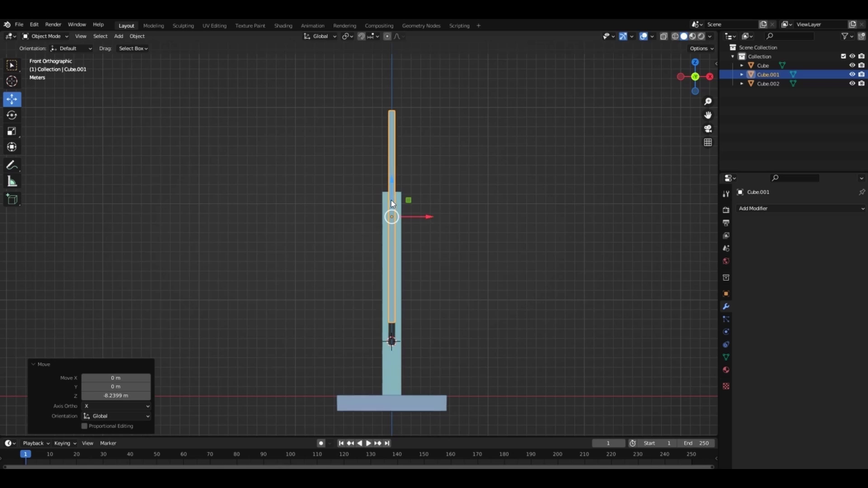
key("shift+s")
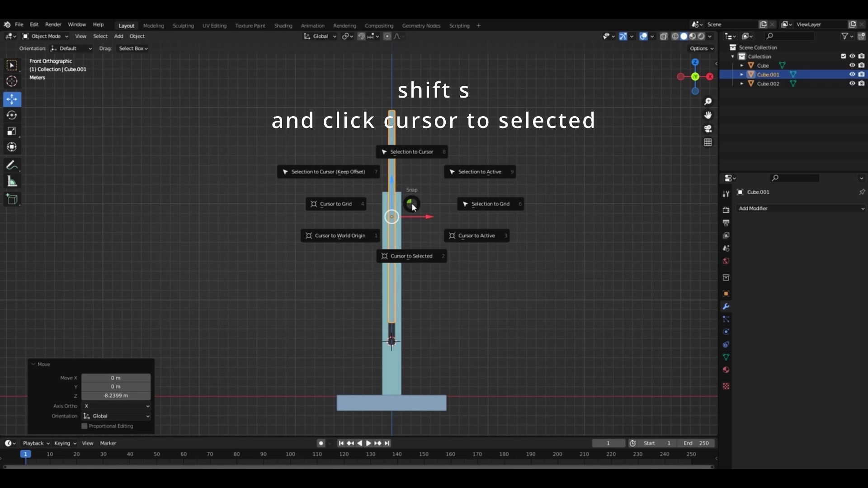
left_click(406, 256)
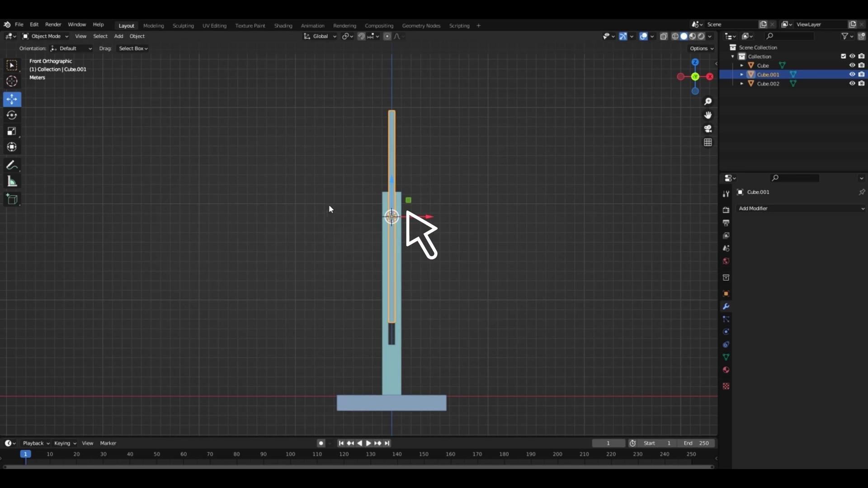
Raise the arm bar so its lower end overlaps the joint, and set its origin to the 3D cursor
left_click_drag(391, 180, 390, 103)
left_click(397, 188)
left_click(392, 185)
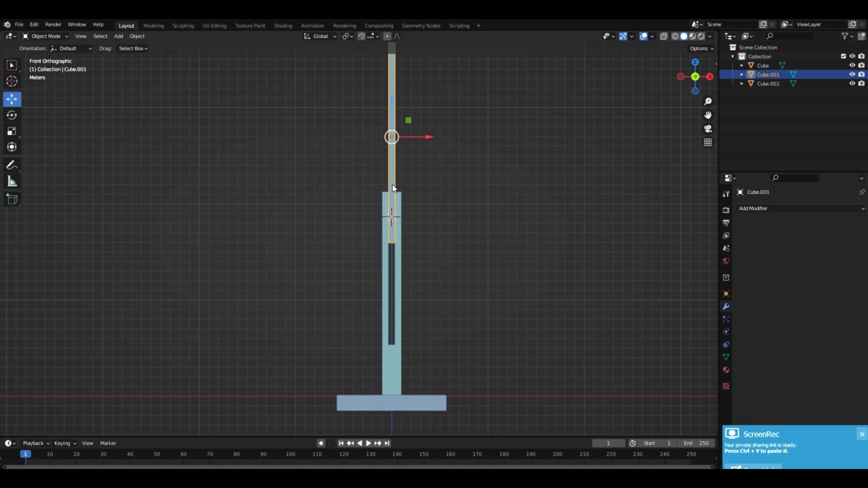
right_click(393, 188)
mouse_move(451, 198)
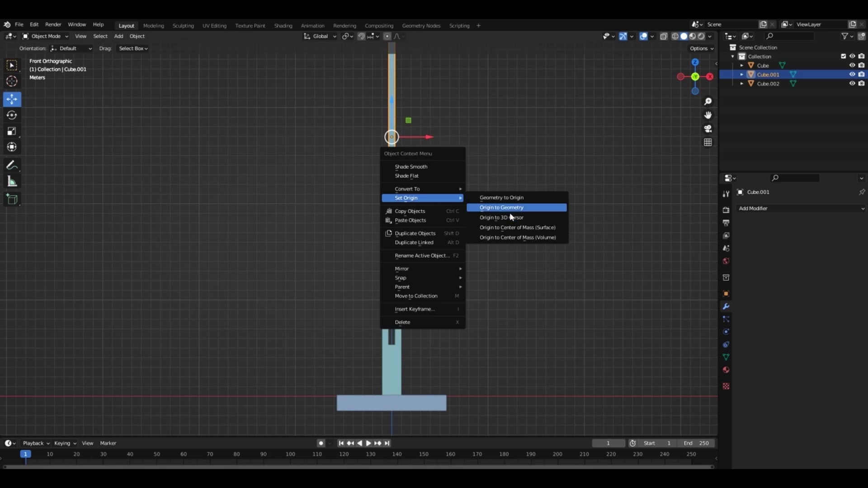
left_click(530, 221)
left_click(384, 218)
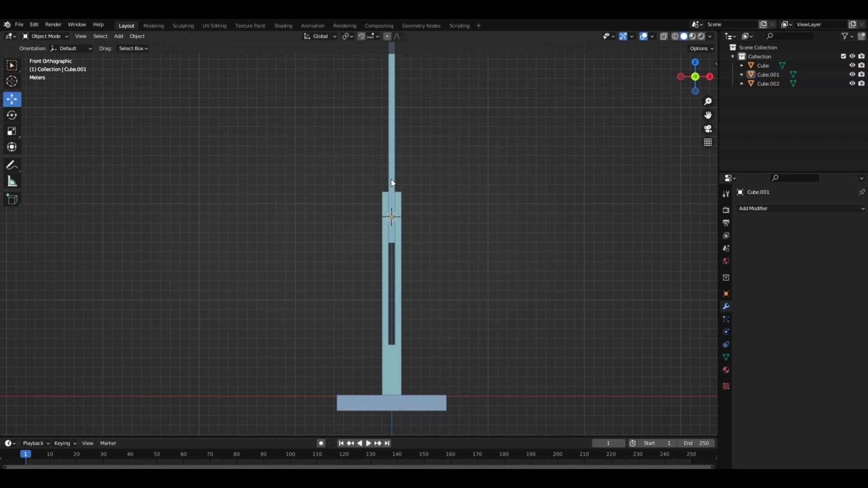
Try rotating the arm bar about the X axis around its new origin
left_click(391, 217)
left_click_drag(708, 102, 707, 125)
left_click_drag(702, 85, 603, 144)
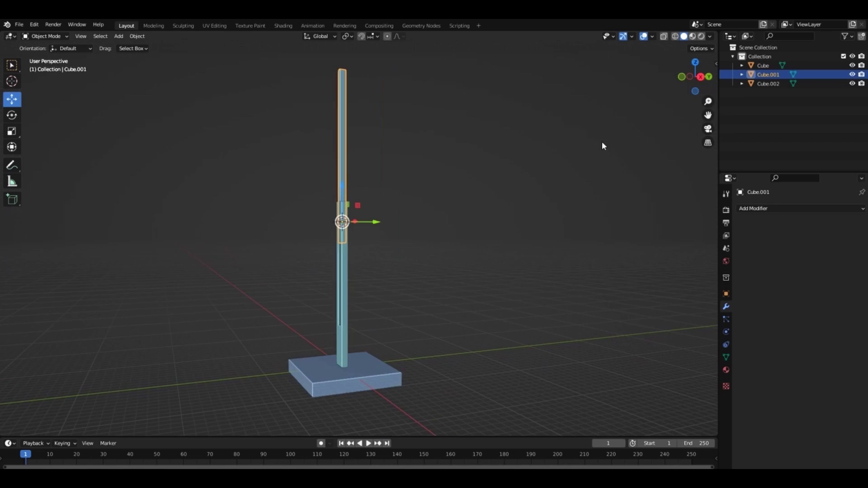
left_click_drag(692, 75, 628, 97)
key("r")
key("x")
key("Escape")
Add an enlarged cone beside the post in front view and flatten it by a factor of about 0.463 along Z
key("KP_1")
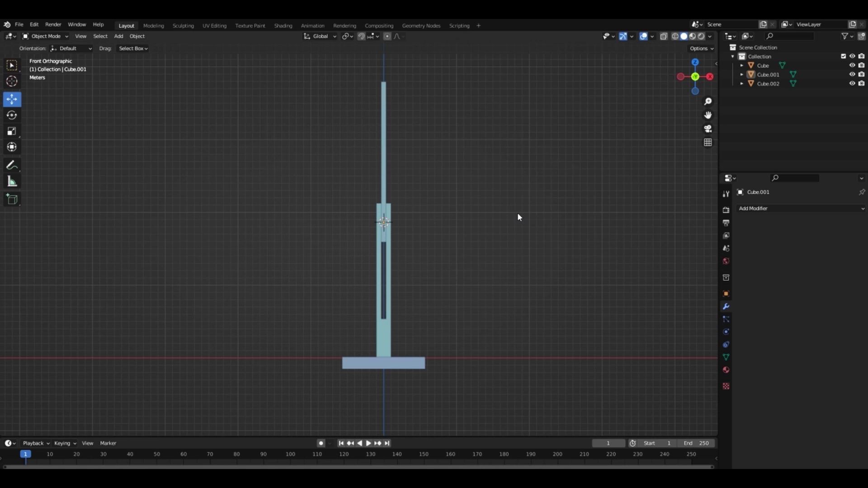
key("shift+a")
left_click(555, 269)
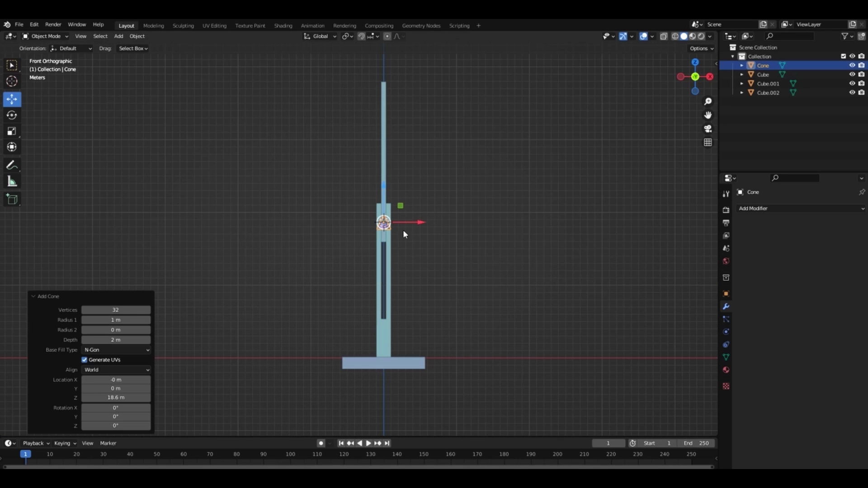
key("s")
left_click(542, 281)
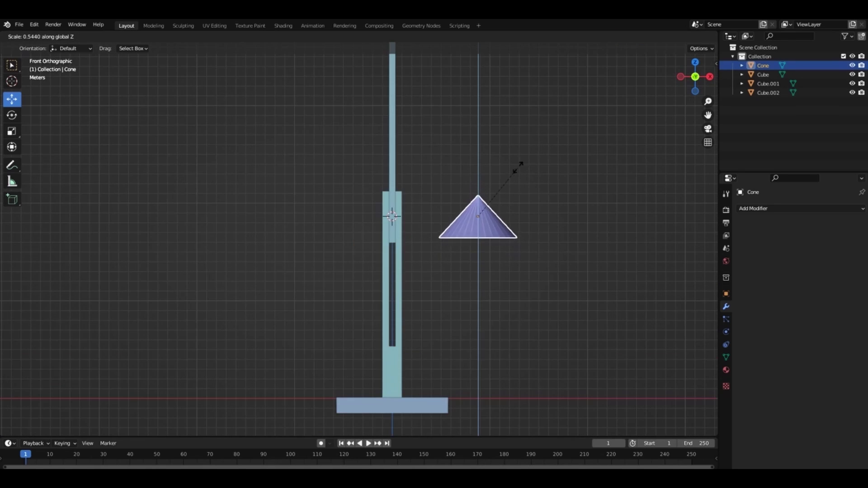
left_click(513, 176)
Shade the cone smooth and enable Auto Smooth at 30° for its normals
mouse_move(695, 76)
left_mouse_down()
mouse_move(696, 86)
mouse_move(689, 64)
left_mouse_up()
left_click_drag(709, 102, 709, 91)
left_click_drag(695, 76, 701, 88)
right_click(524, 232)
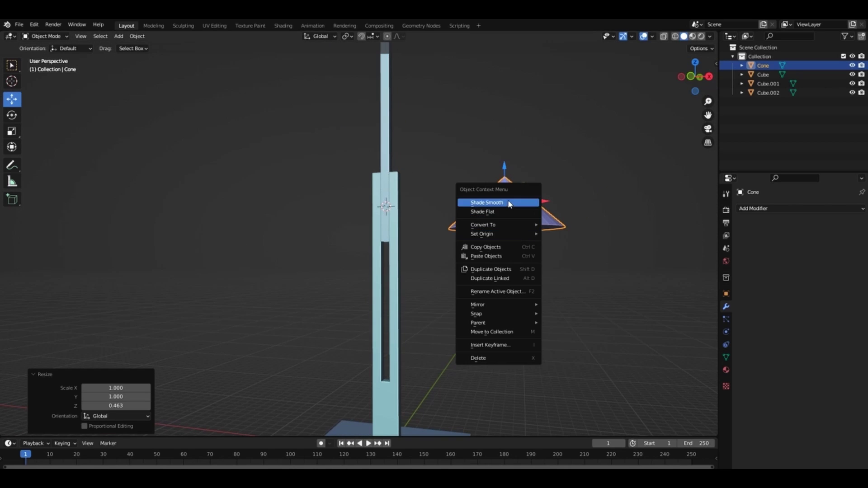
left_click(484, 202)
left_click(727, 357)
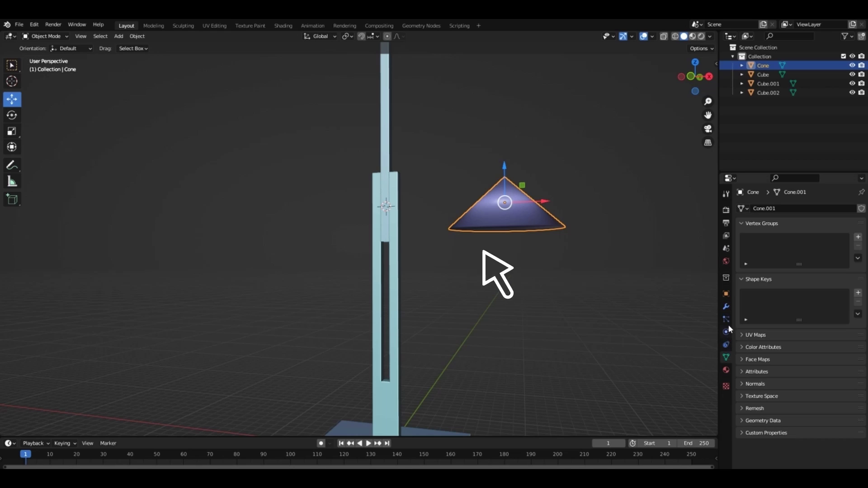
left_click(751, 384)
left_click(790, 398)
left_click(624, 232)
Inset the cone's bottom face by about 0.068 m to form a thin rim
left_click_drag(692, 77, 536, 183)
left_click(514, 191)
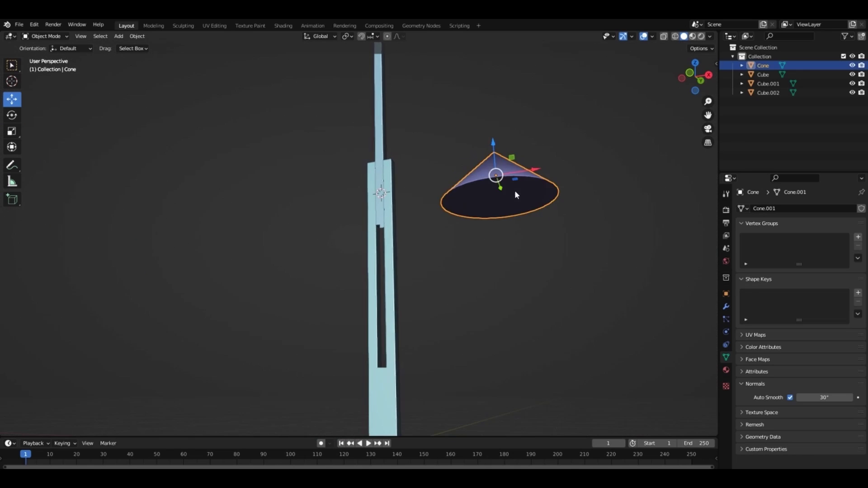
key("Tab")
left_click(488, 192)
key("i")
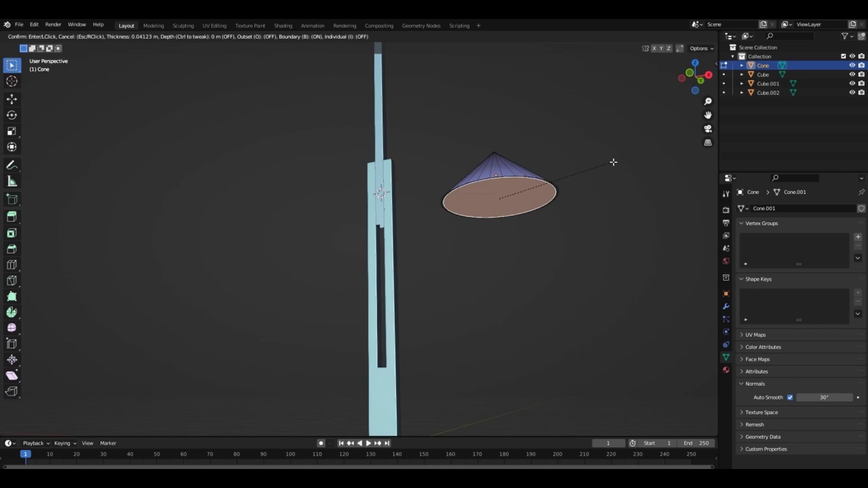
left_click(614, 163)
Extrude the inset face about 2.26 m up into the cone and shrink it to fit inside the shade
key("KP_1")
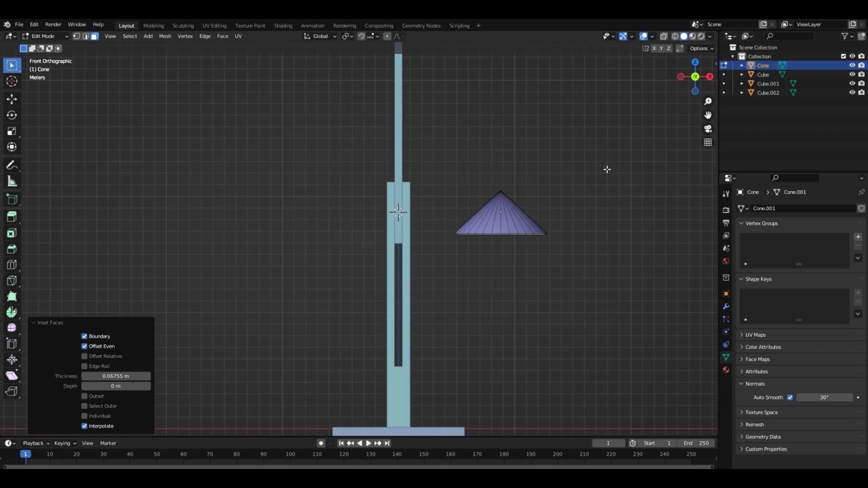
key("e")
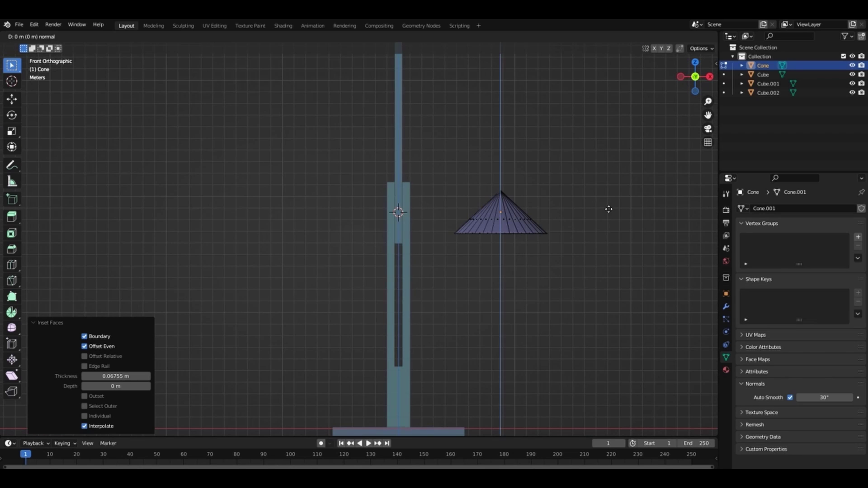
left_click(610, 183)
key("s")
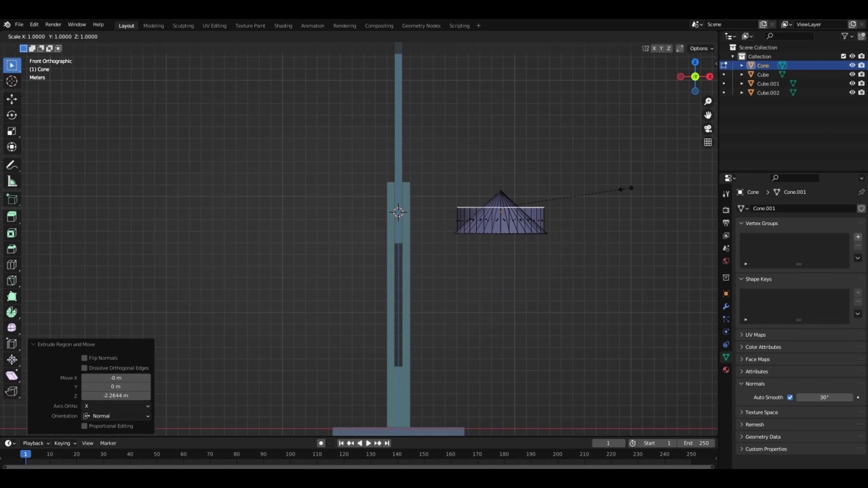
left_click(538, 192)
Turn on X-ray and inset the small inner face at the top of the shade's cavity by about 0.166 m
key("Tab")
left_click(655, 109)
left_click_drag(693, 82, 699, 38)
key("Tab")
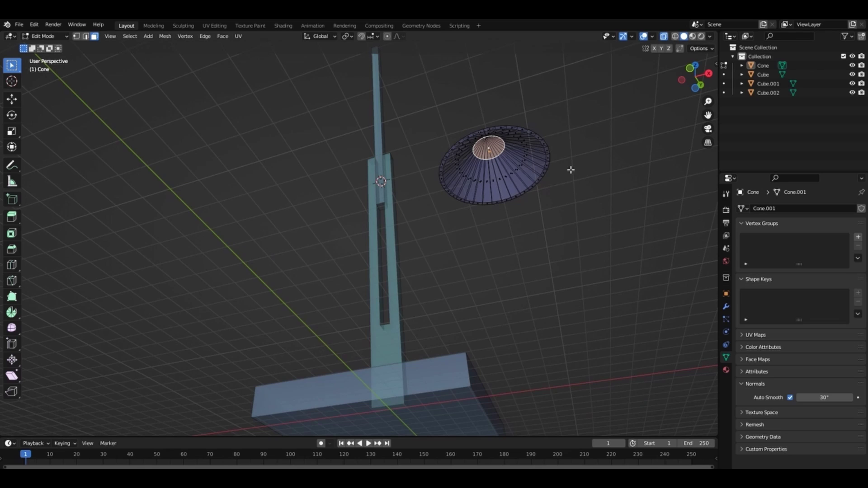
key("i")
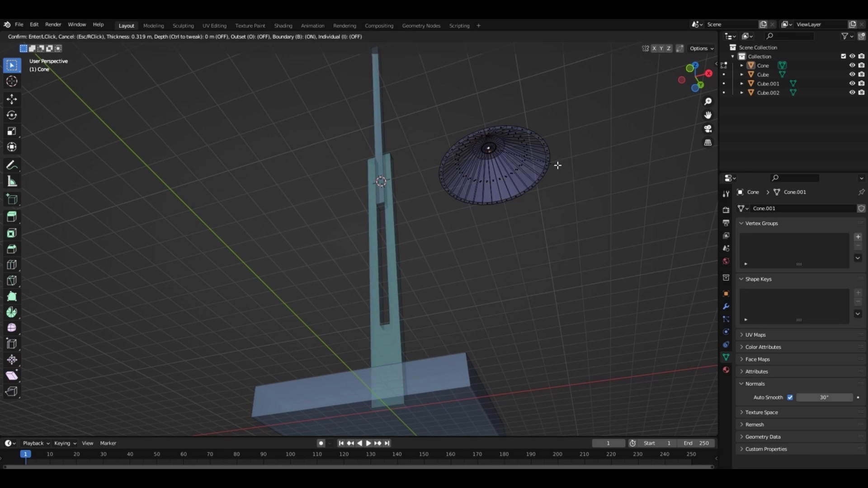
left_click(564, 164)
Extrude the inner face about 1.64 m down inside the shade and enlarge it into a flared bulb
key("KP_1")
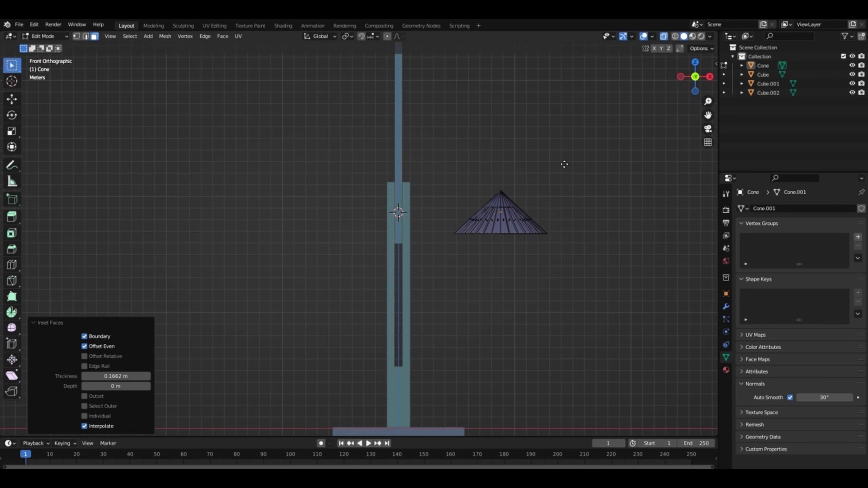
key("e")
left_click(564, 184)
key("s")
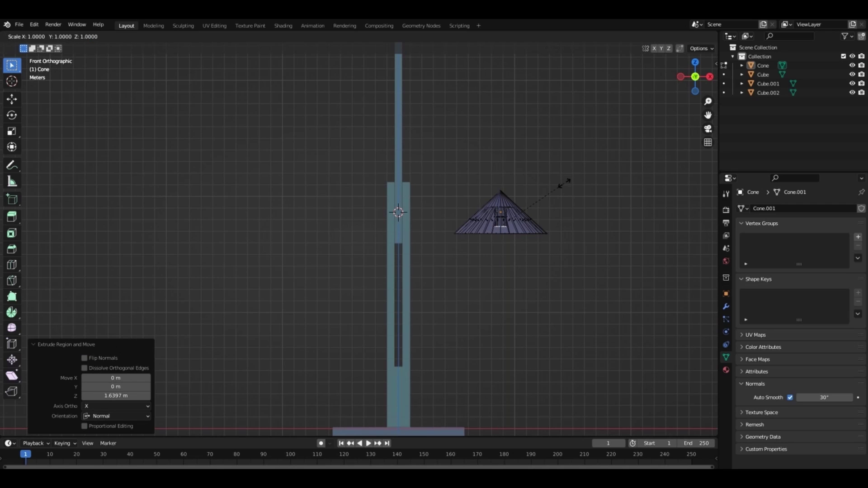
left_click(712, 99)
Lower the bulb's bottom face about 0.39 m along Z and scale it up by 1.309
key("g")
key("z")
left_click(618, 207)
key("s")
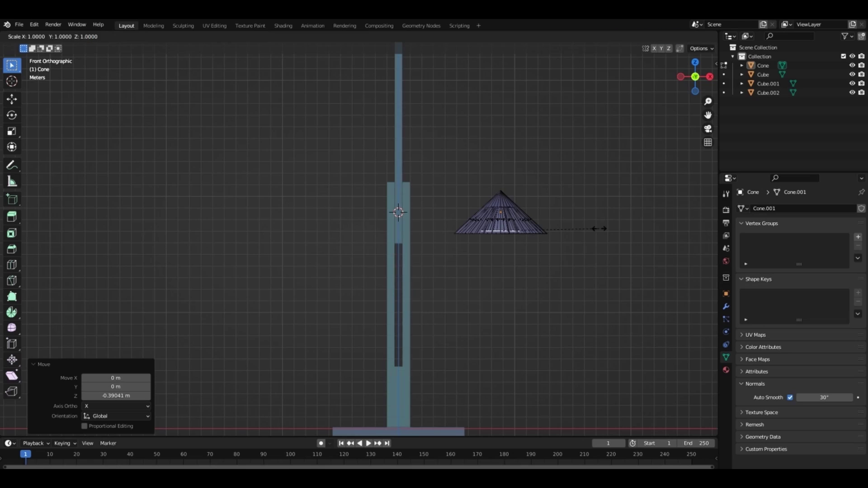
left_click(630, 226)
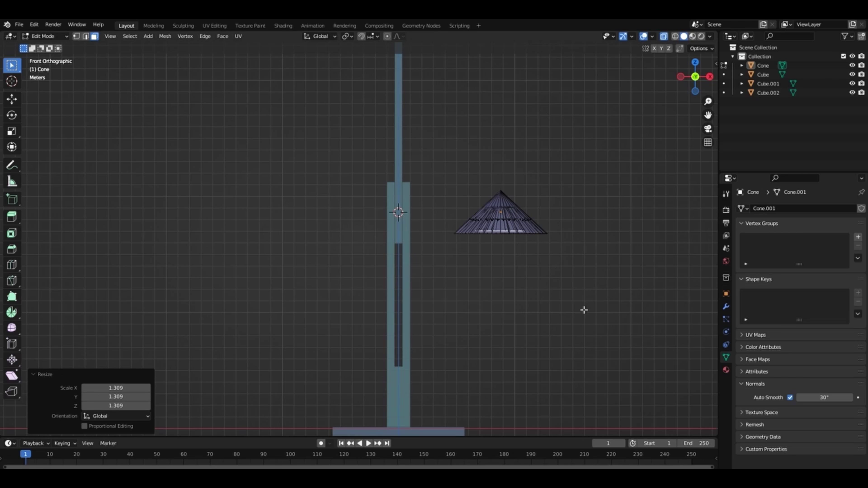
Create Material.001 and Material.002 on the cone and assign Material.002 to the bulb's bottom face
left_click(725, 372)
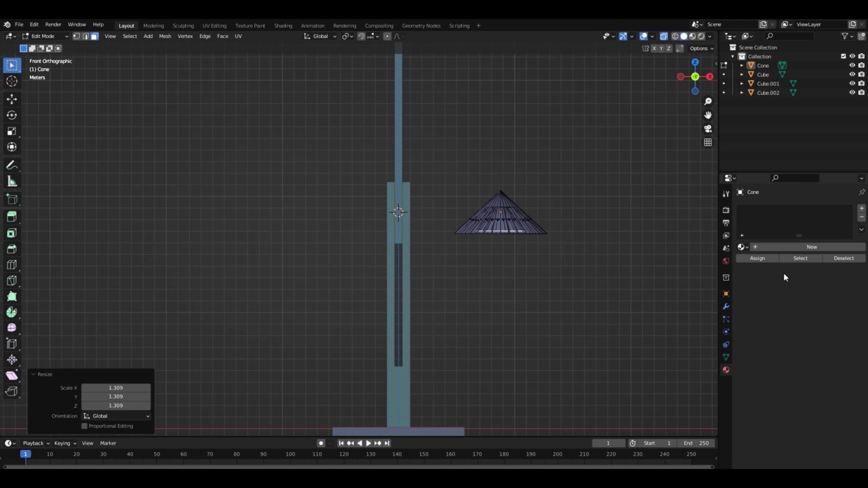
left_click(806, 247)
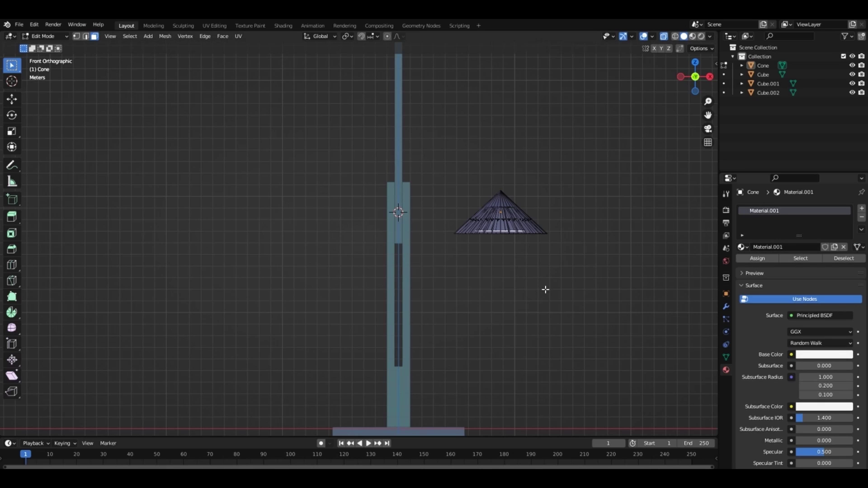
middle_click_drag(650, 92, 672, 235)
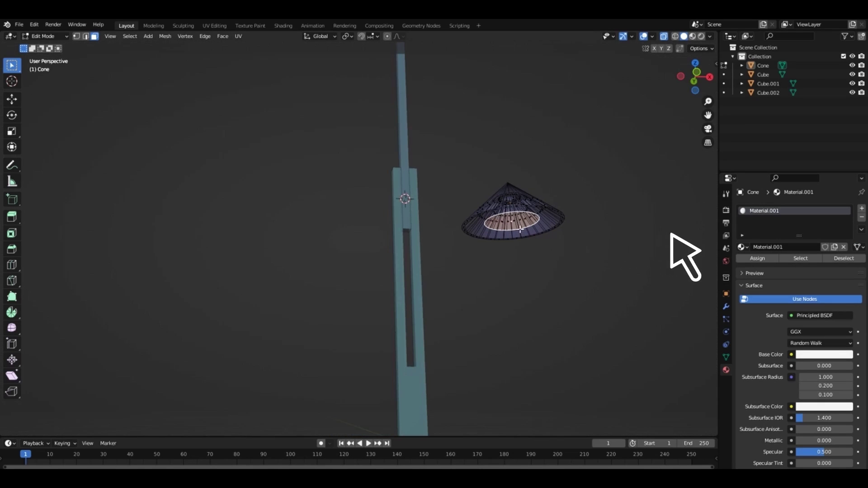
left_click(863, 210)
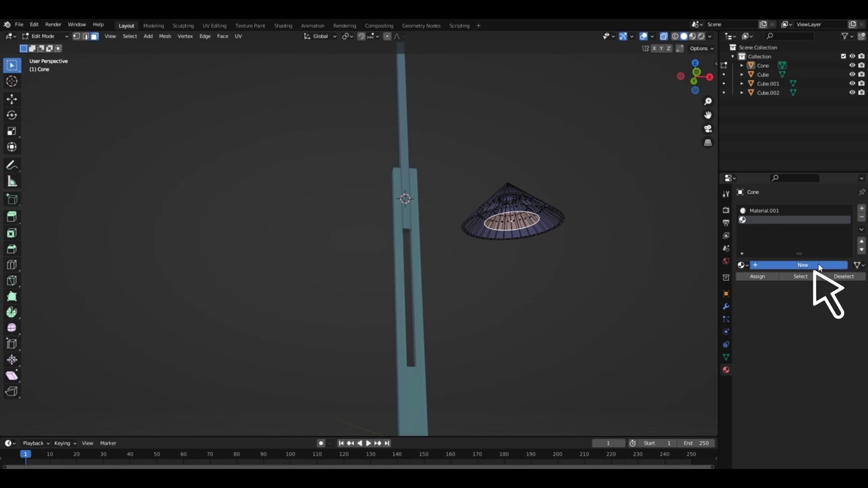
left_click(812, 265)
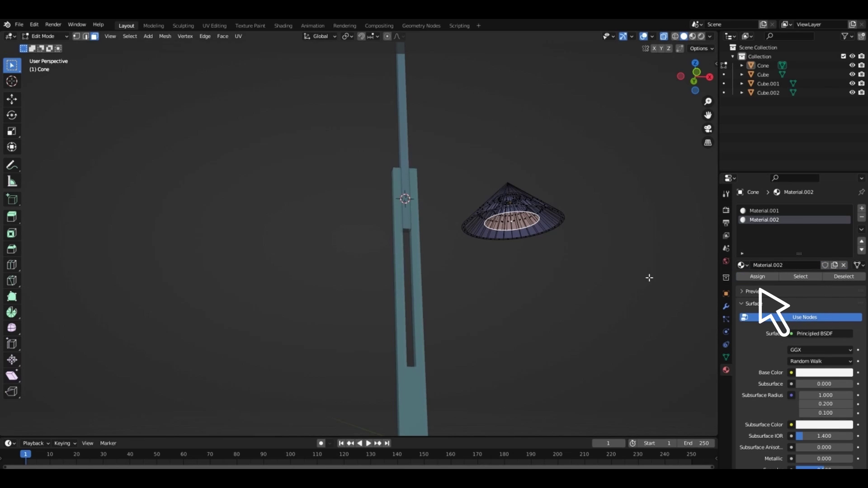
key("Tab")
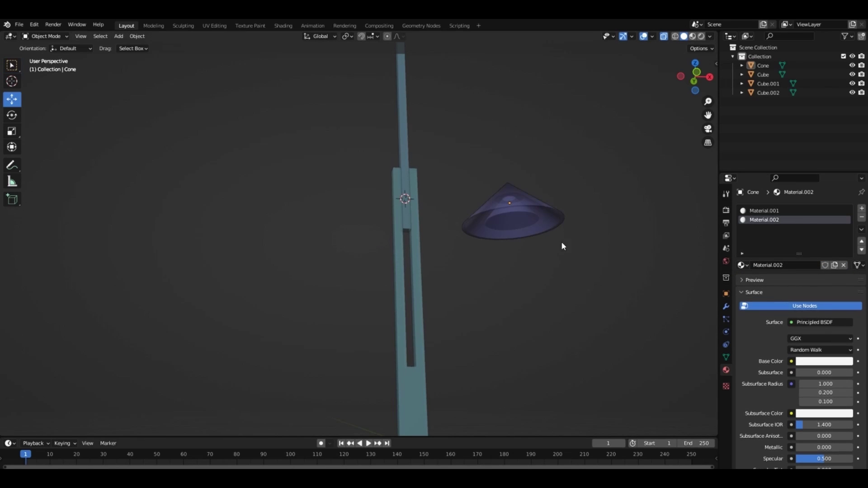
Turn off X-ray, switch to Material Preview and darken Material.001's base colour to near black
left_click(664, 37)
left_click(693, 37)
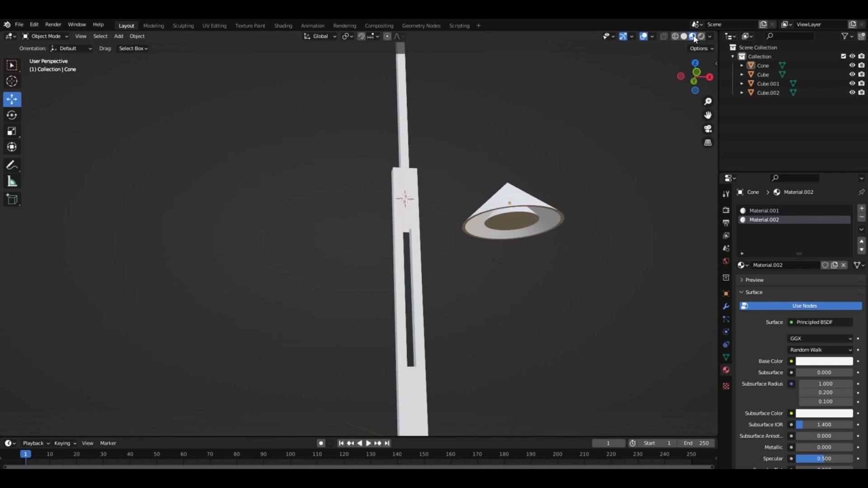
left_click(764, 211)
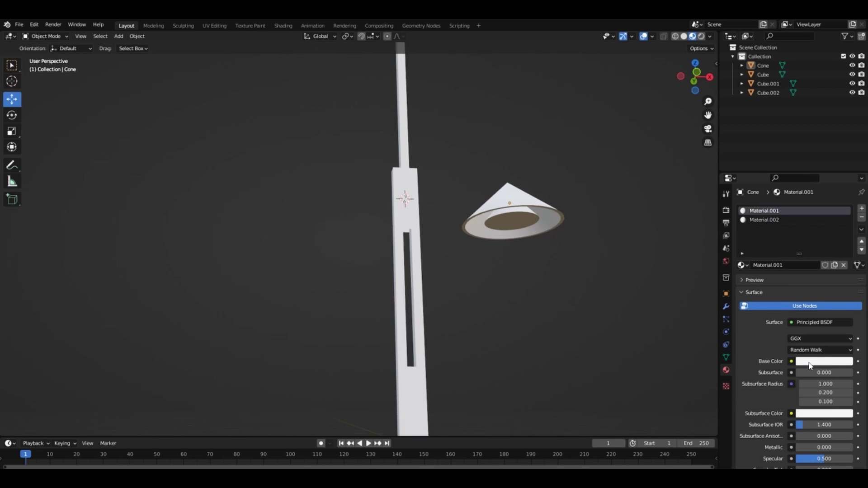
left_click(824, 362)
left_click(846, 284)
Set the emission colour of Material.002 to white so the bulb face glows
left_click(760, 220)
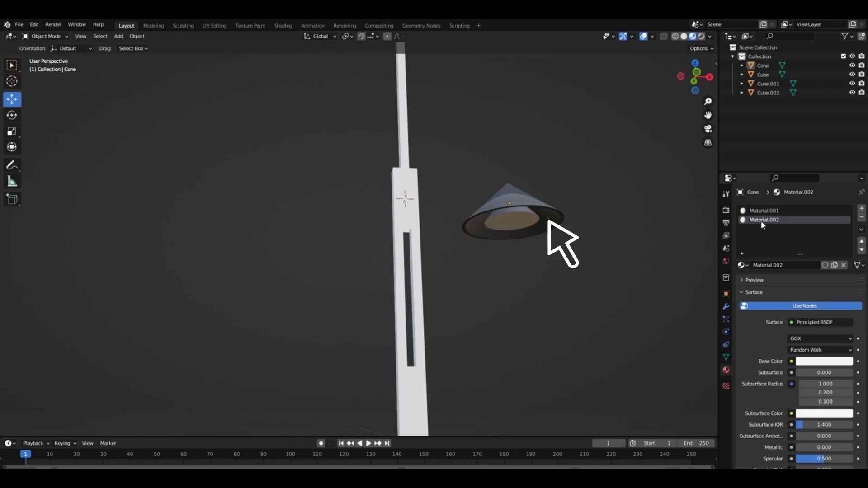
scroll(813, 349, "down", 10)
left_click(834, 286)
left_click_drag(847, 217, 850, 158)
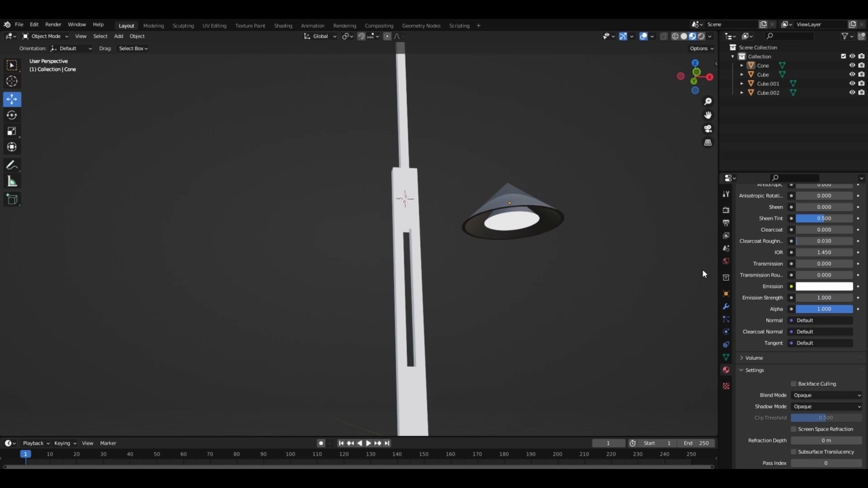
Bevel the apex vertex of the lampshade cone into a small flat cap
middle_click_drag(434, 253, 471, 247)
left_click(518, 213)
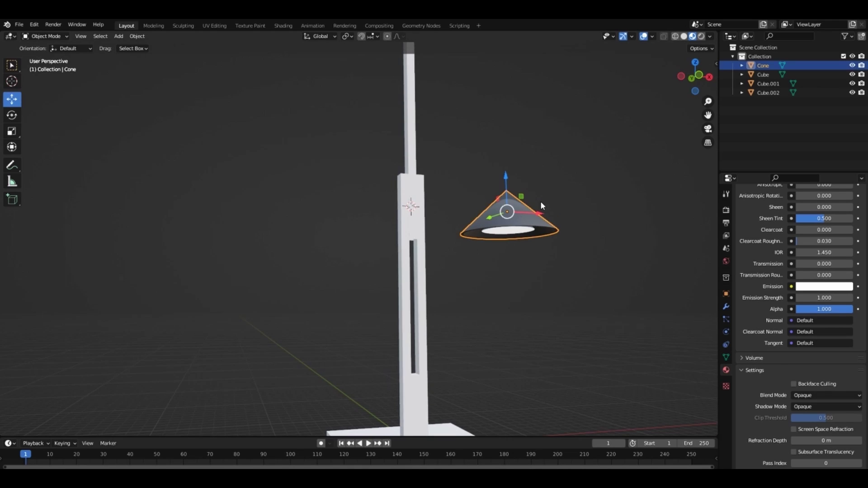
key("Tab")
left_click(77, 36)
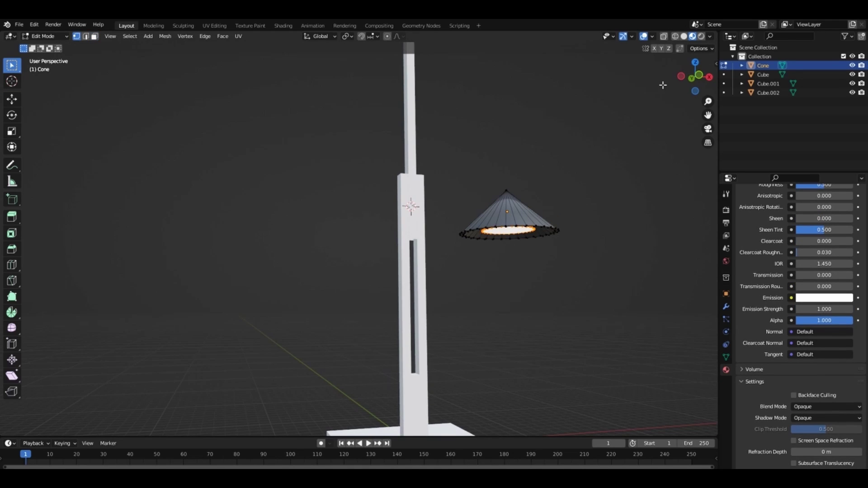
left_click(699, 74)
left_click_drag(194, 178, 285, 217)
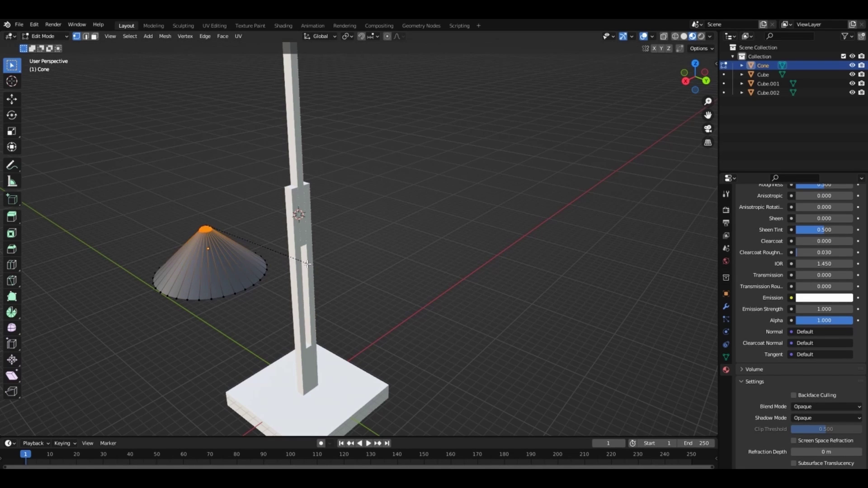
left_click(310, 265)
key("Tab")
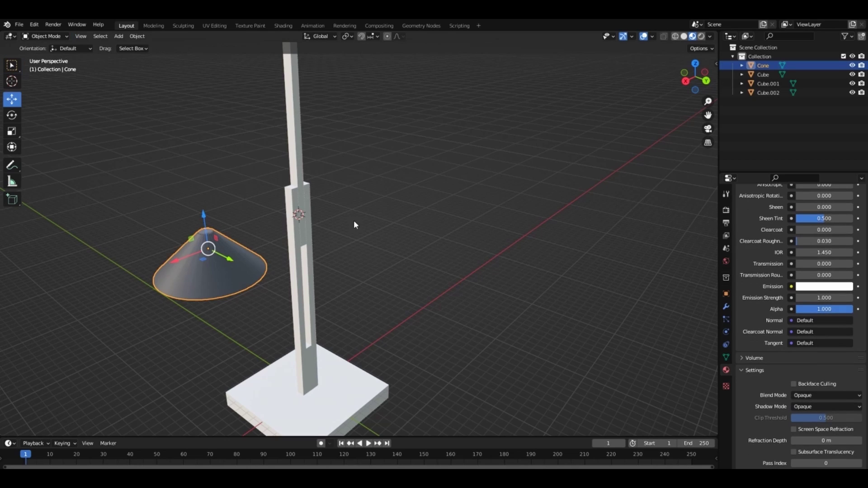
left_click_drag(692, 70, 699, 72)
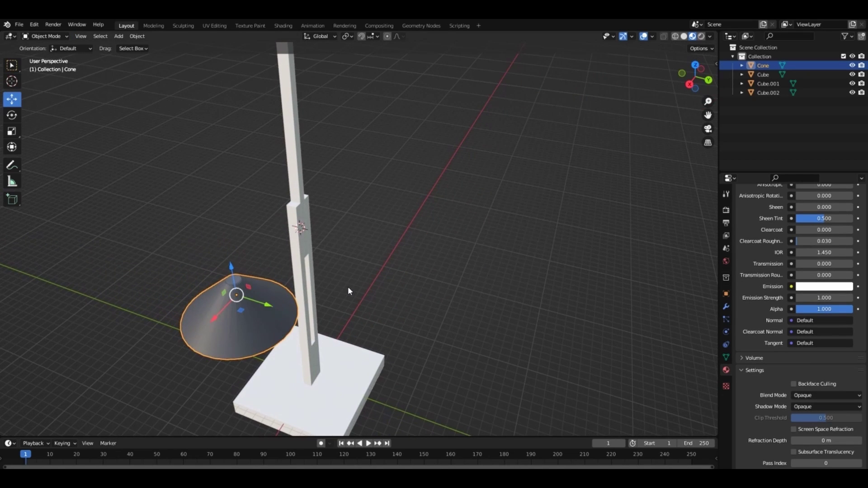
Apply Smooth Vertices to the bevelled cap of the lampshade cone and return to Object Mode
key("Tab")
right_click(319, 286)
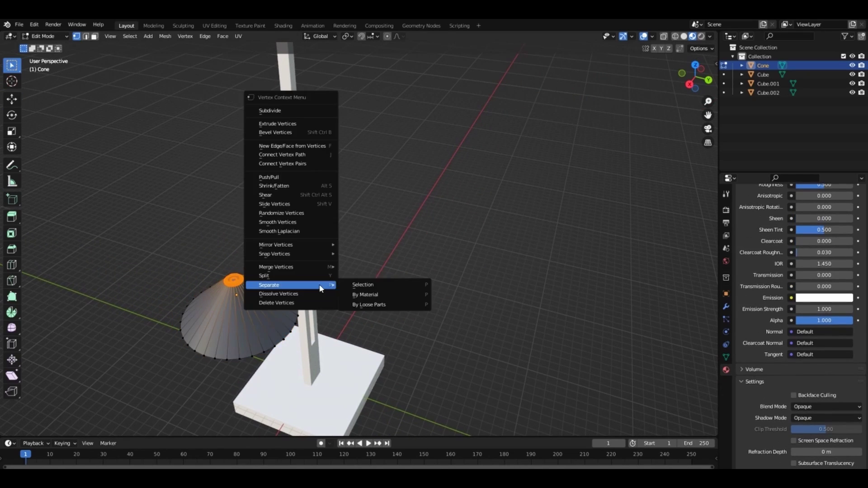
right_click(232, 294)
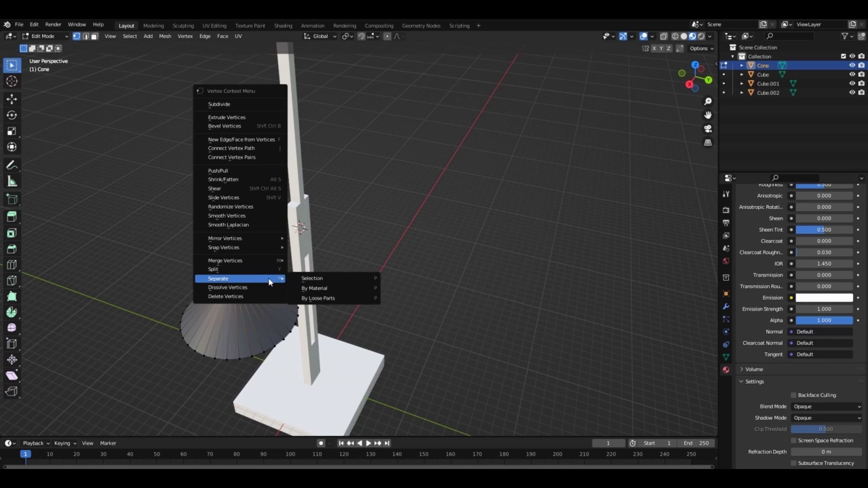
left_click(231, 217)
key("Tab")
left_click(245, 261)
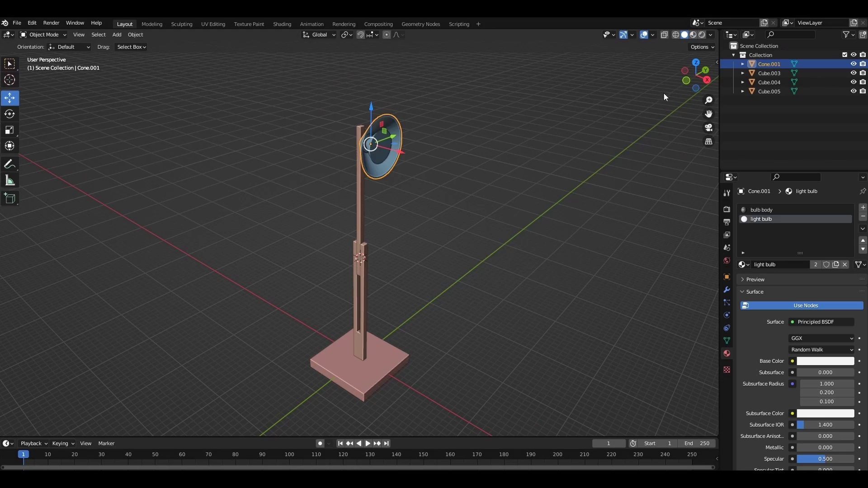
Rotate the lampshade cone 90° about the vertical axis and move it so its cap meets the arm bar
left_click_drag(692, 78, 717, 82)
key("KP_1")
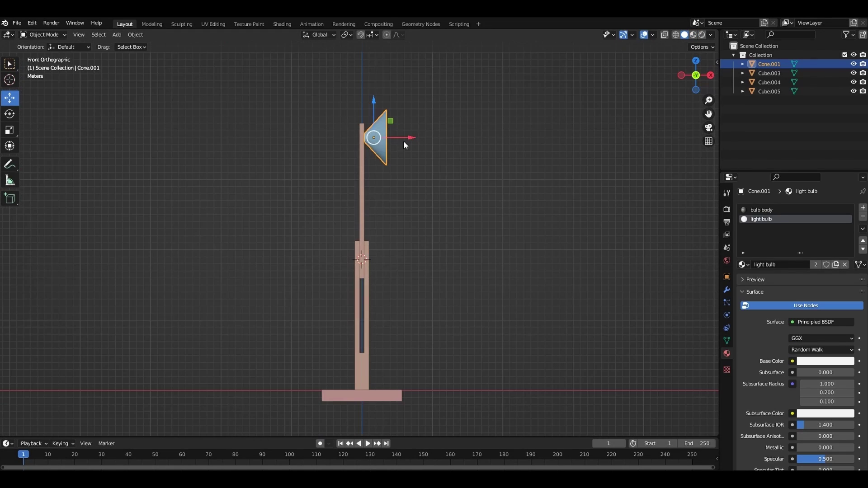
key("KP_7")
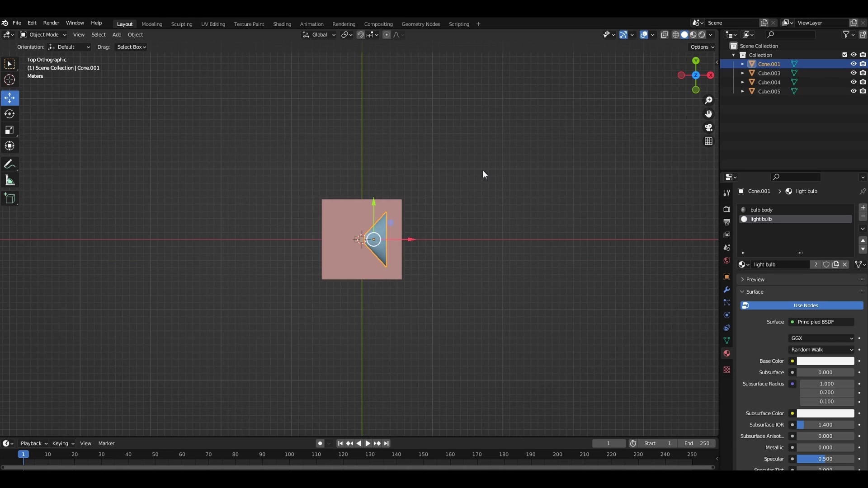
type("r90")
key("Return")
scroll(362, 240, "up", 7)
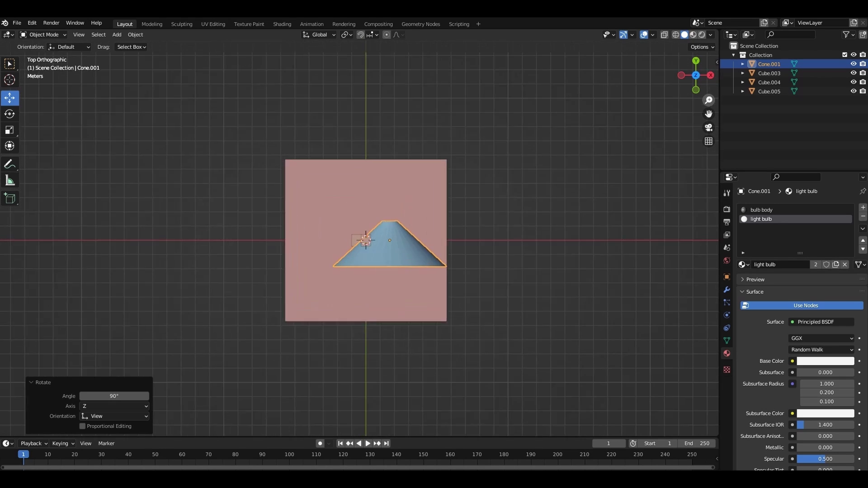
left_click_drag(416, 241, 394, 290)
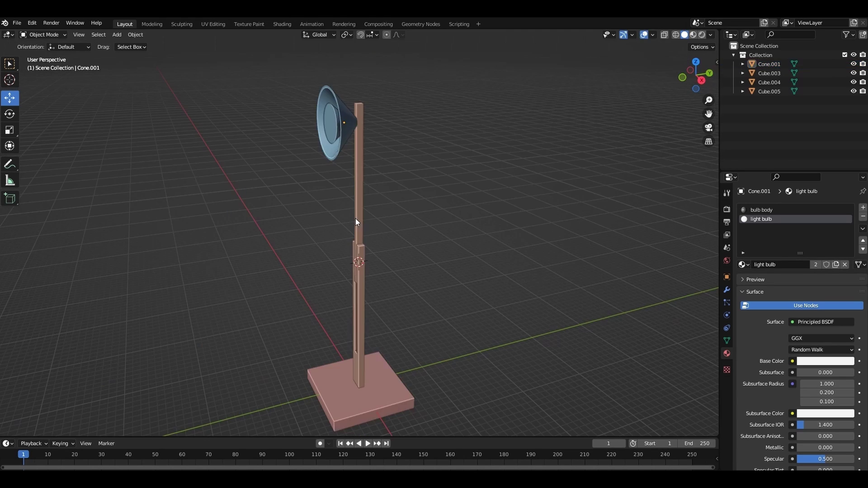
Duplicate all four lamp parts and place the copy beside the original, offset about 23 m in X and -16.3 m in Y
left_click(359, 253)
left_click_drag(695, 75, 684, 77)
scroll(362, 272, "up", 5)
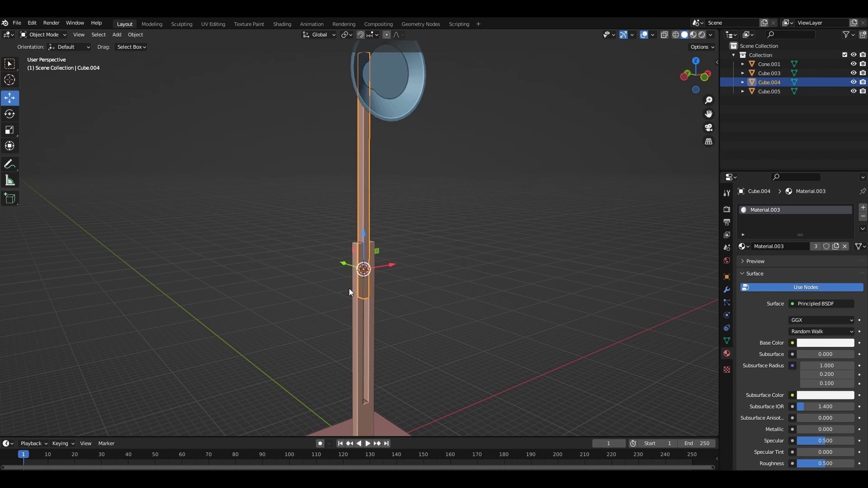
left_click(375, 116)
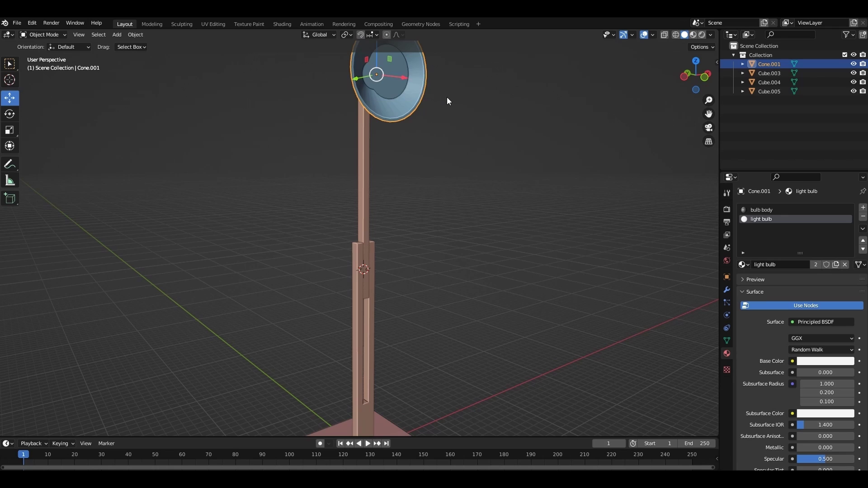
scroll(361, 271, "down", 5)
left_click_drag(293, 119, 447, 373)
right_click(409, 294)
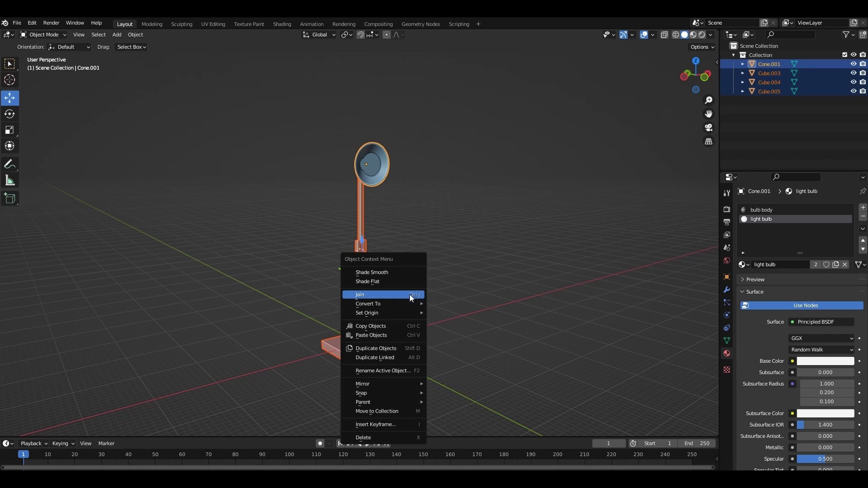
left_click(382, 348)
left_click(524, 340)
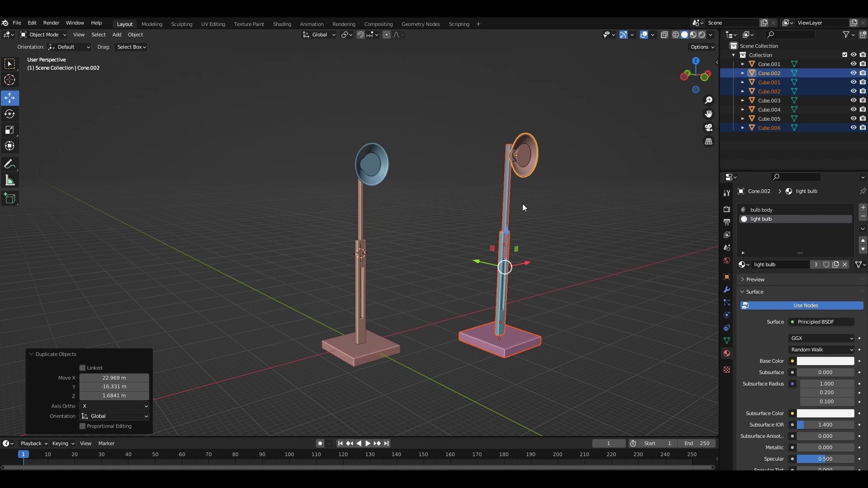
Move the duplicated lamp into a new collection named primary and exclude that collection from the view layer
key("m")
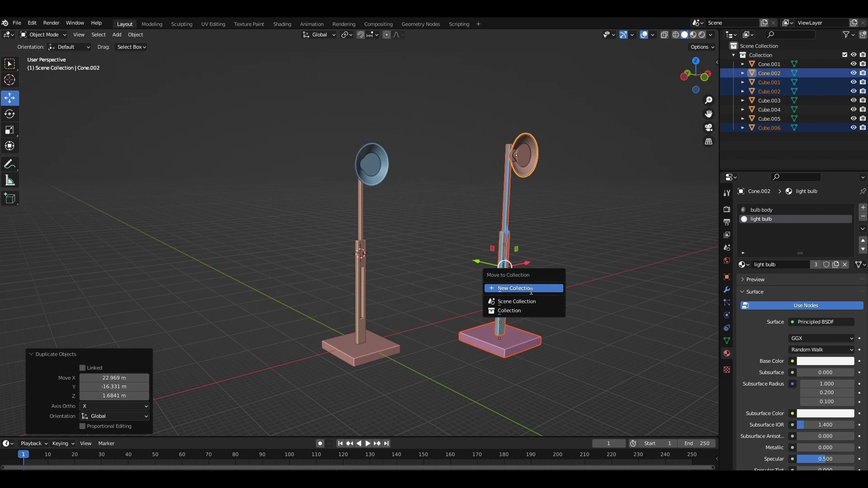
left_click(530, 289)
type("prima")
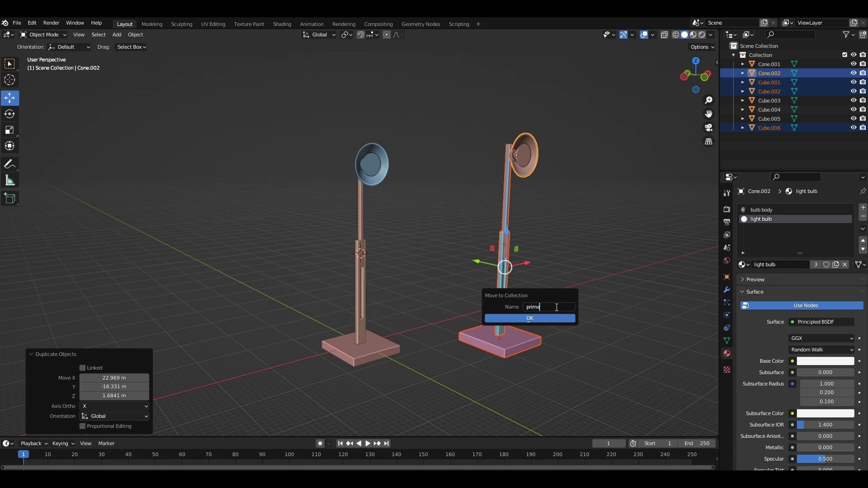
key("Return")
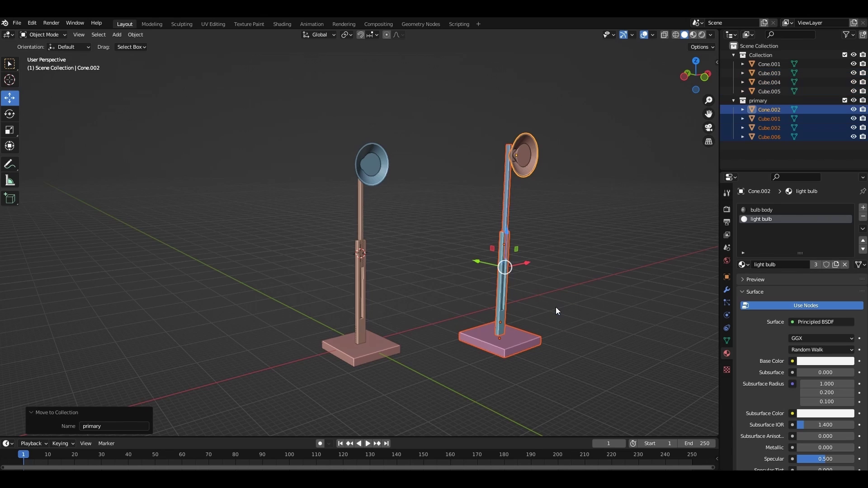
left_click(843, 100)
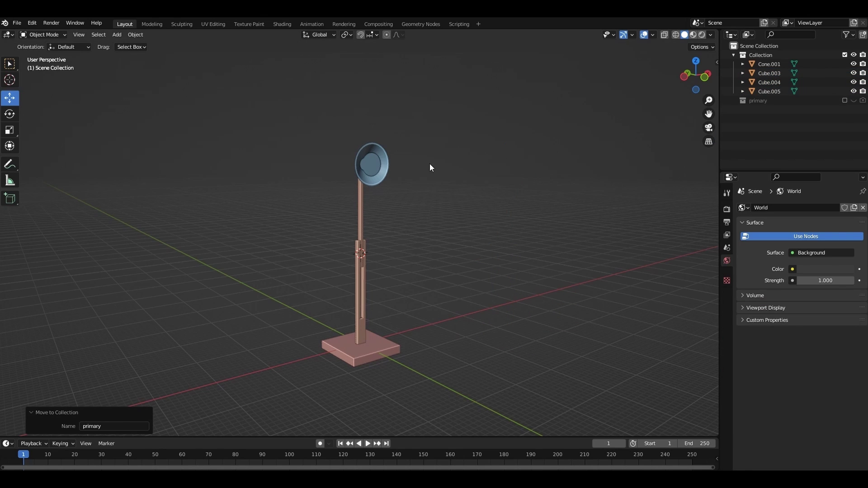
Set the lampshade cone's origin to the 3D cursor at the arm's pivot point
left_click(369, 173)
scroll(437, 145, "up", 3)
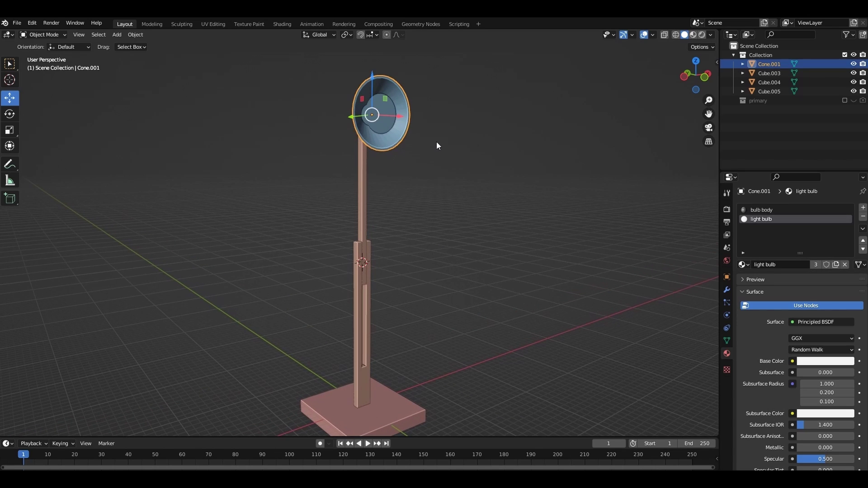
left_click(363, 197)
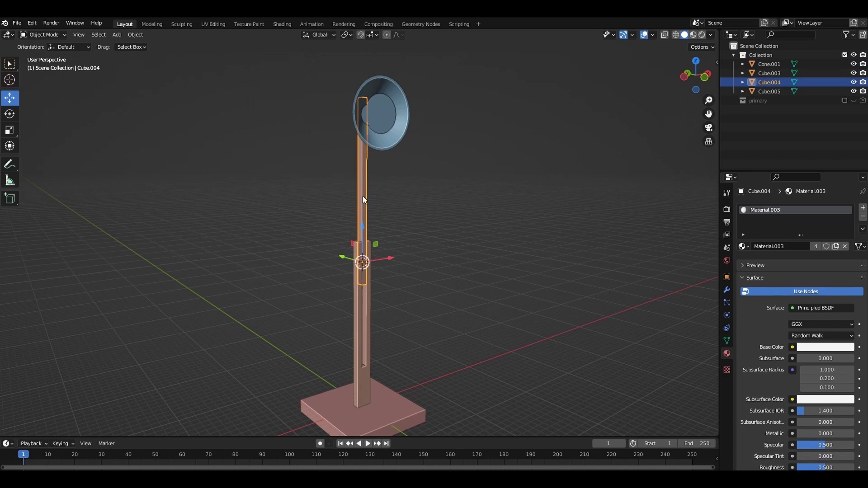
left_click(380, 140)
key("shift+a")
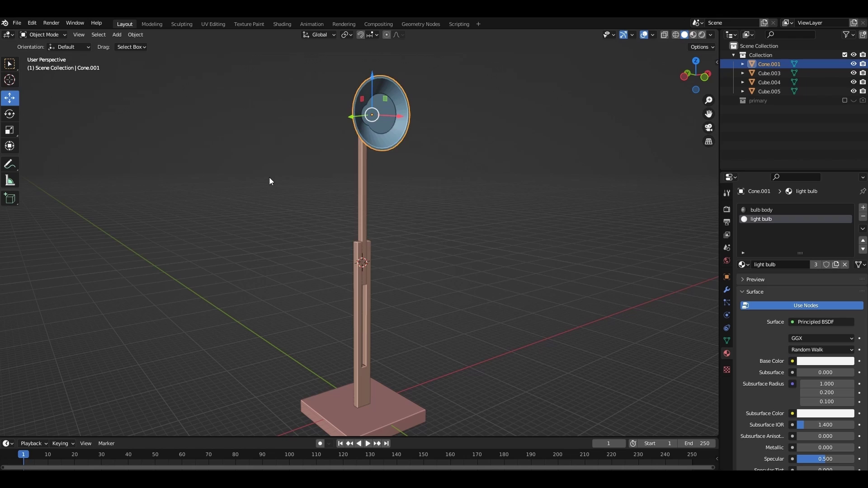
right_click(419, 162)
mouse_move(433, 125)
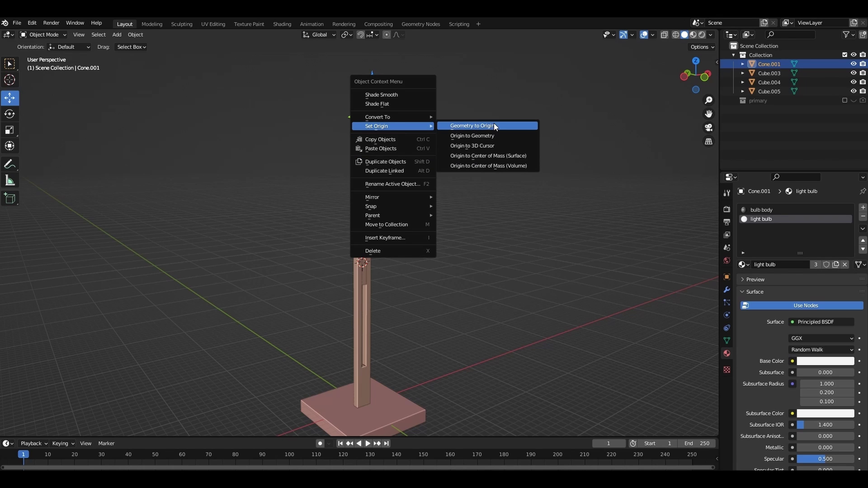
left_click(488, 147)
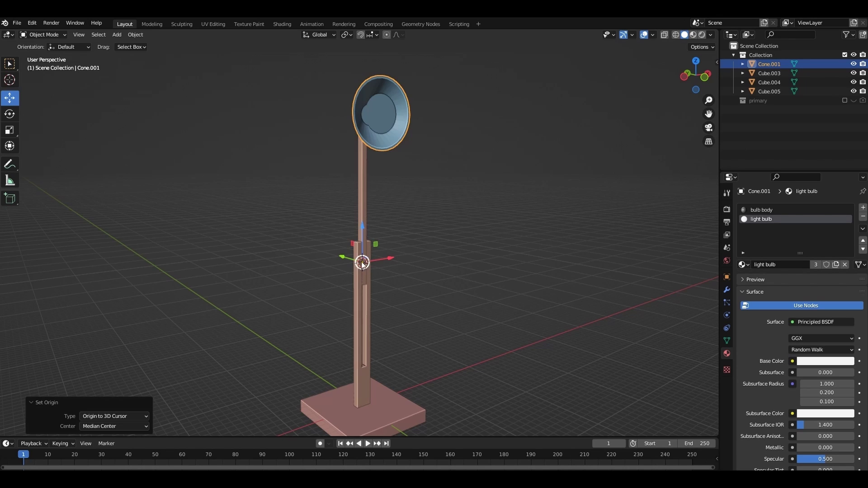
Join the lampshade cone to the arm bar and enable Auto Smooth at 30° on the joined mesh
left_click(357, 209)
left_click(400, 140, "shift")
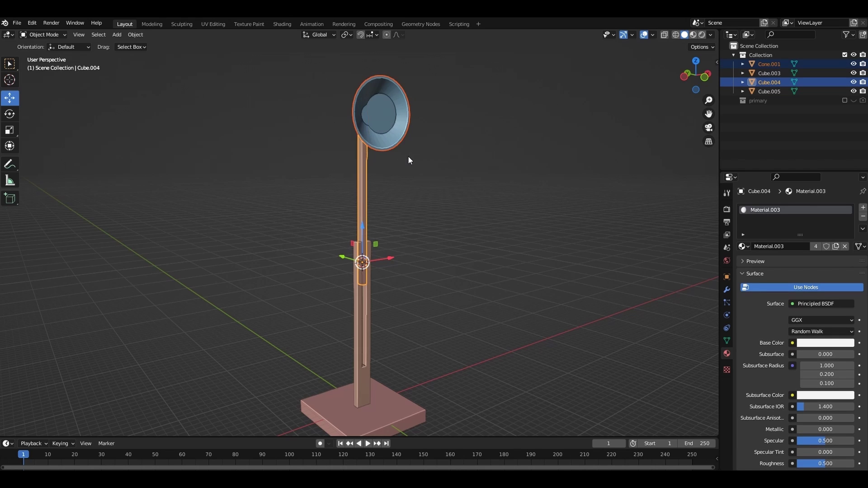
right_click(373, 138)
left_click(354, 118)
mouse_move(695, 76)
left_mouse_down()
mouse_move(669, 109)
mouse_move(701, 124)
mouse_move(705, 72)
mouse_move(733, 56)
mouse_move(792, 72)
mouse_move(705, 70)
left_mouse_up()
left_click(726, 341)
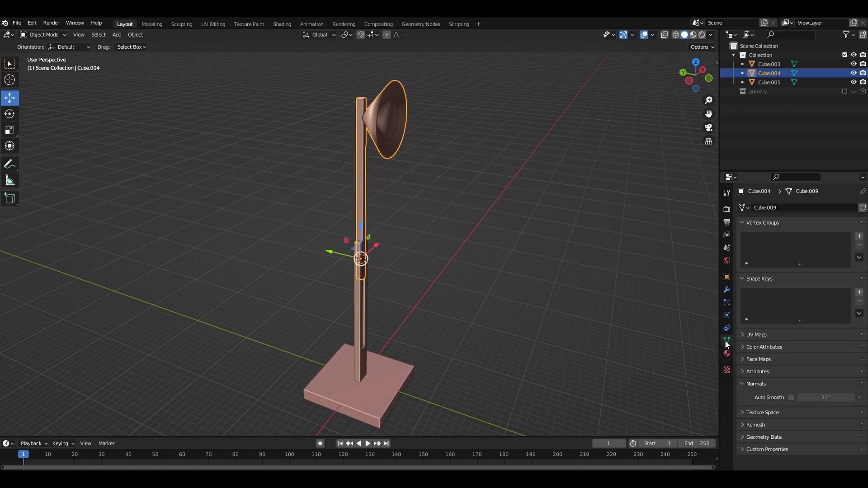
left_click(791, 397)
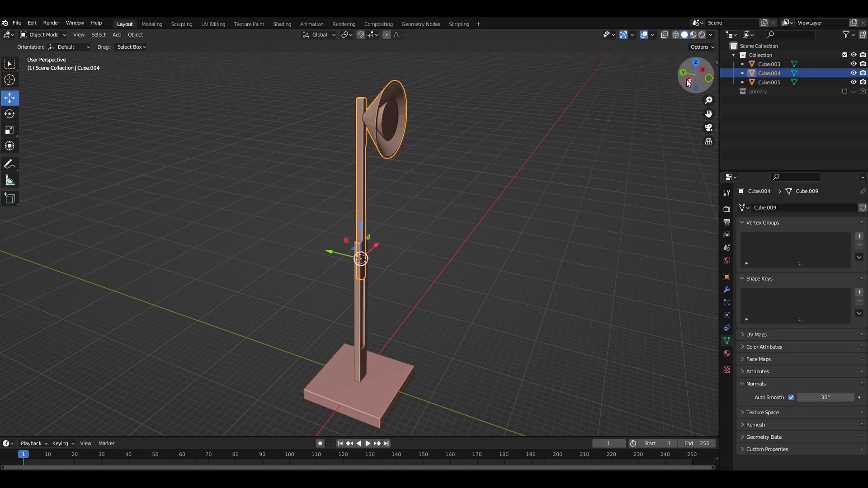
Try rotating the joined arm and lampshade about the global X axis
left_click_drag(695, 75, 611, 99)
key("r")
key("x")
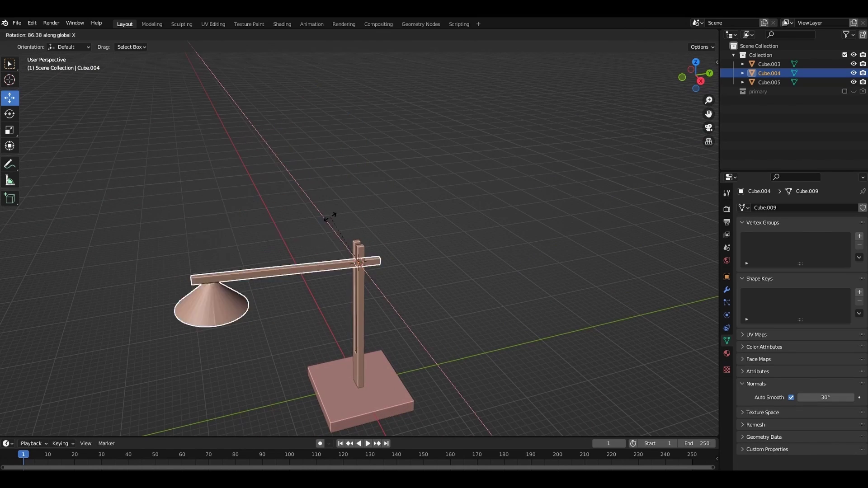
left_click(396, 189)
key("ctrl+z")
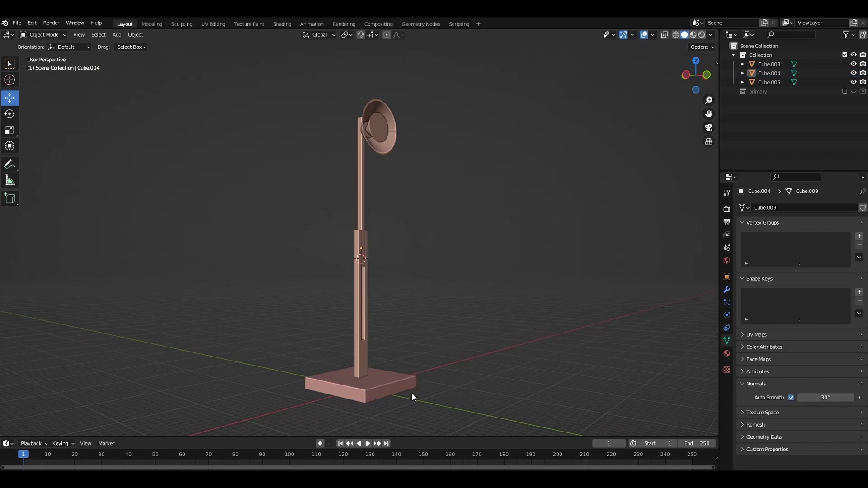
Rename the arm's Material.003 to bar and show the viewport in Material Preview
left_click(362, 392)
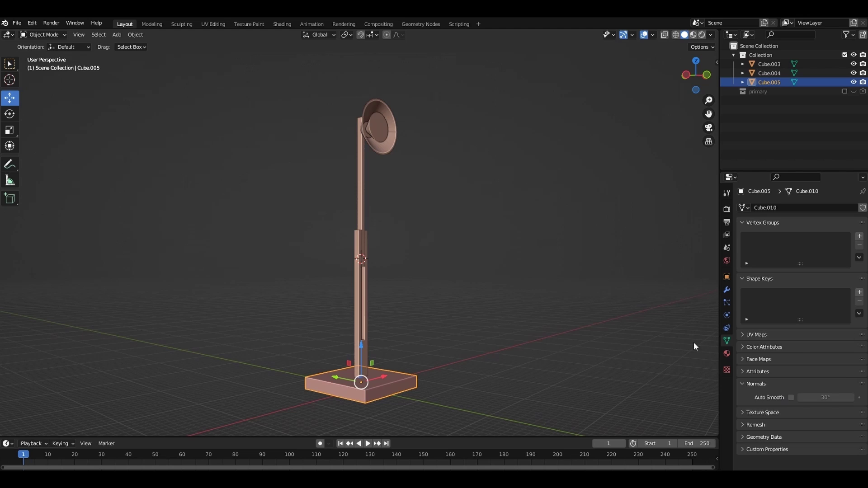
left_click(727, 354)
left_click(375, 124)
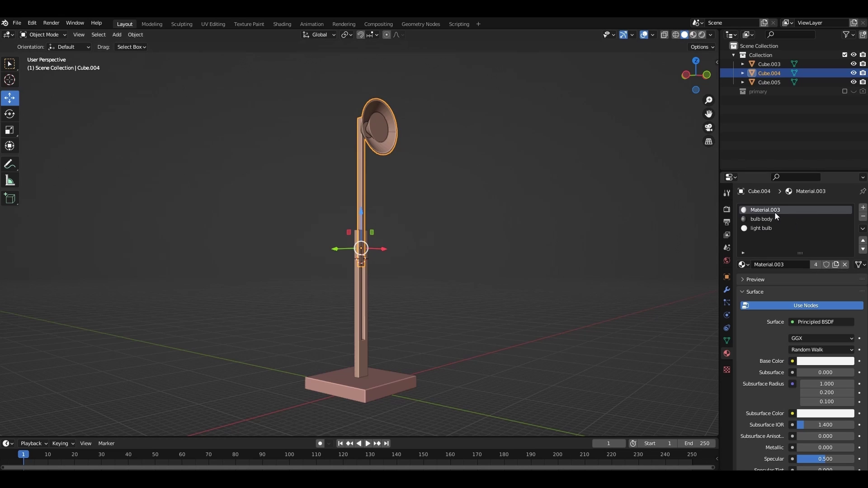
double_click(763, 210)
type("bar")
key("Return")
left_click(694, 35)
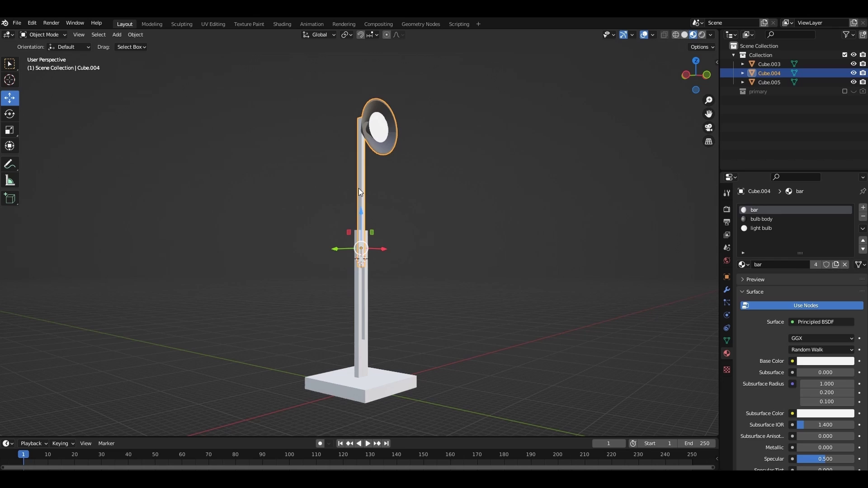
Try a pale purple base colour for the bar material, with H 0.707, S 0.333 and V 0.800
left_click(807, 361)
left_click(827, 292)
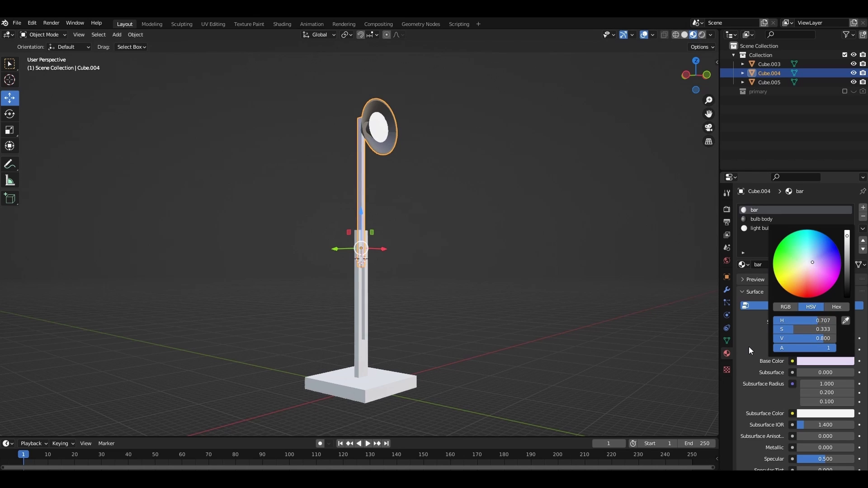
key("ctrl+z")
Deselect the arm and return the viewport to Solid shading
left_click(531, 252)
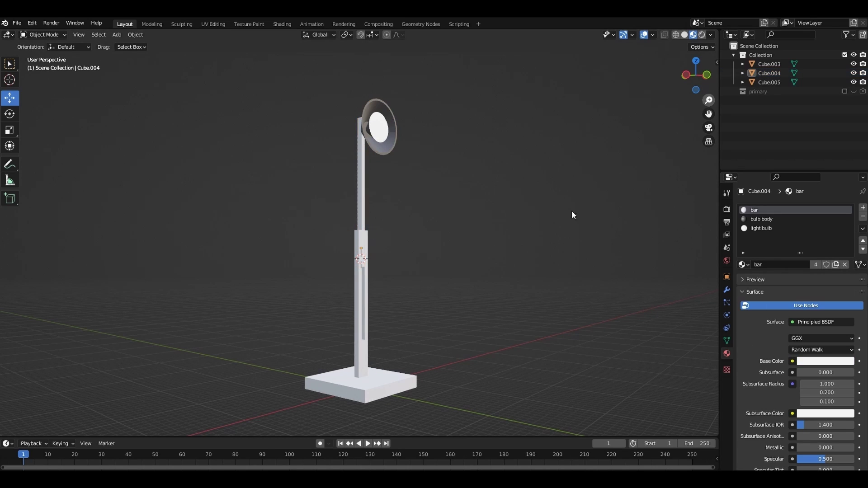
left_click(684, 35)
left_click_drag(683, 93, 674, 95)
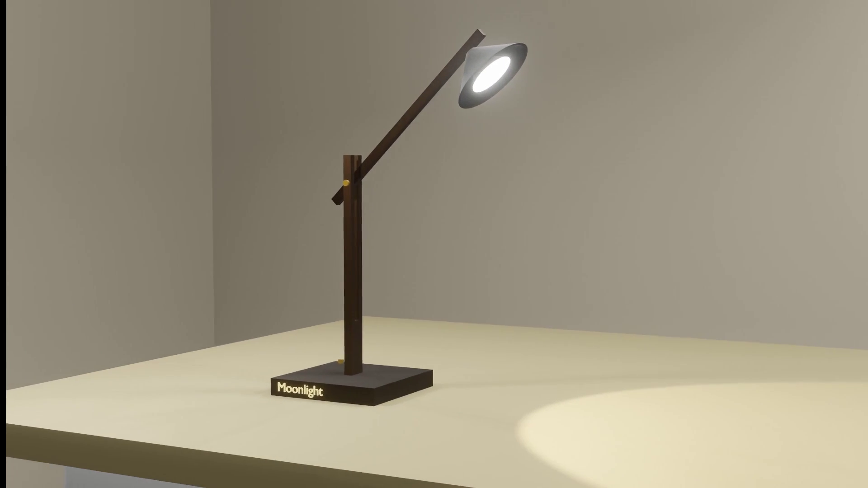